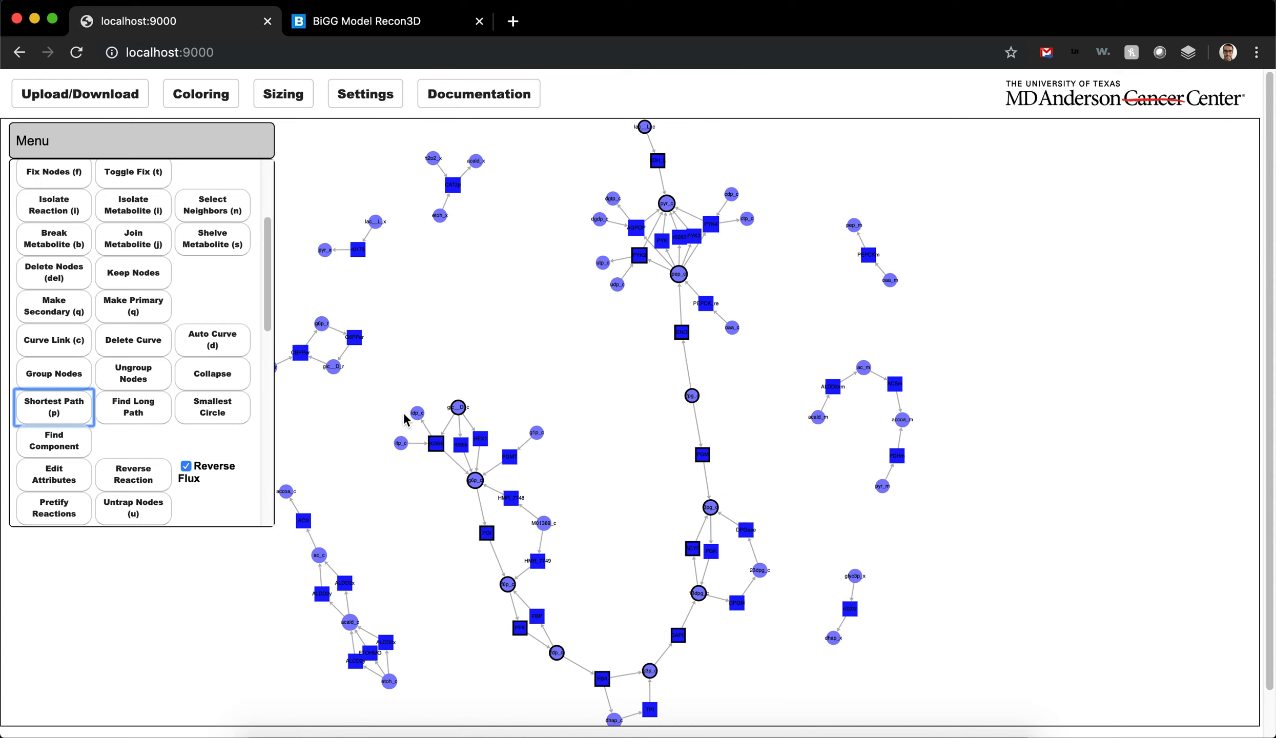
Step: Arrange the selected shortest-path nodes along a vertical line and undo the arrangement
scroll(152, 419, down, 5)
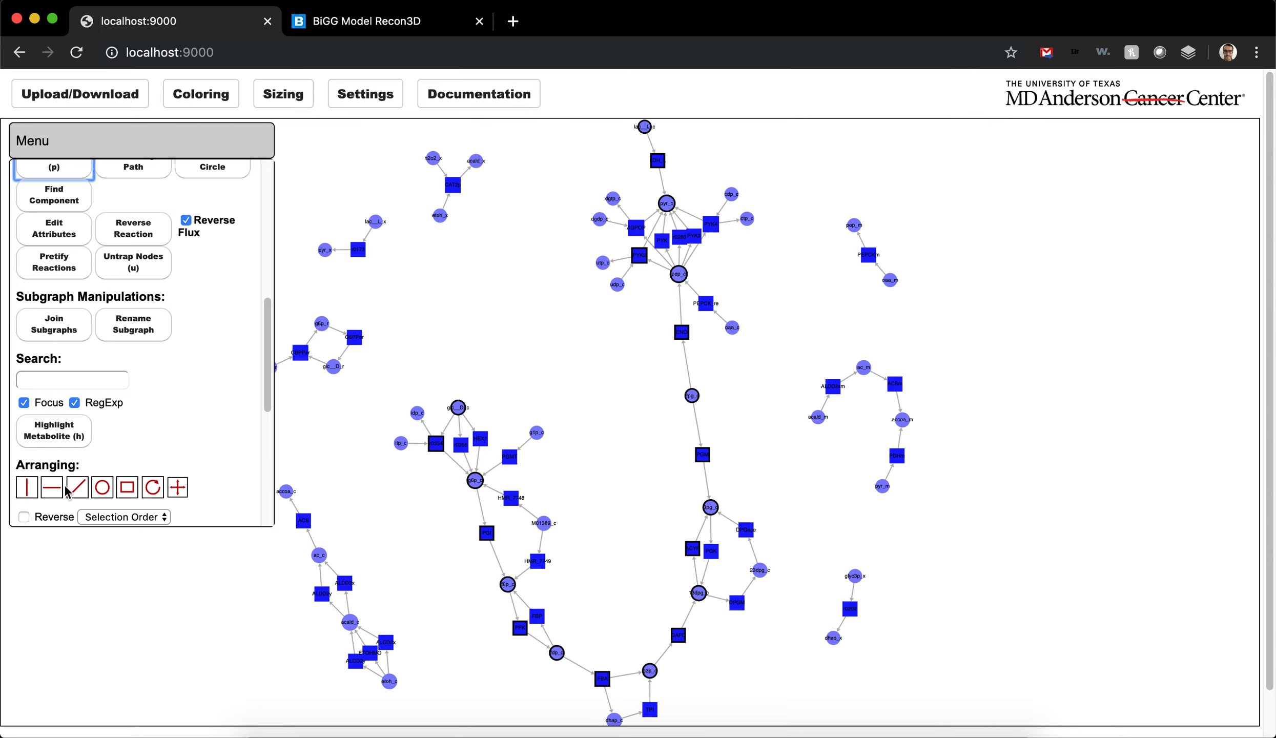
click(23, 493)
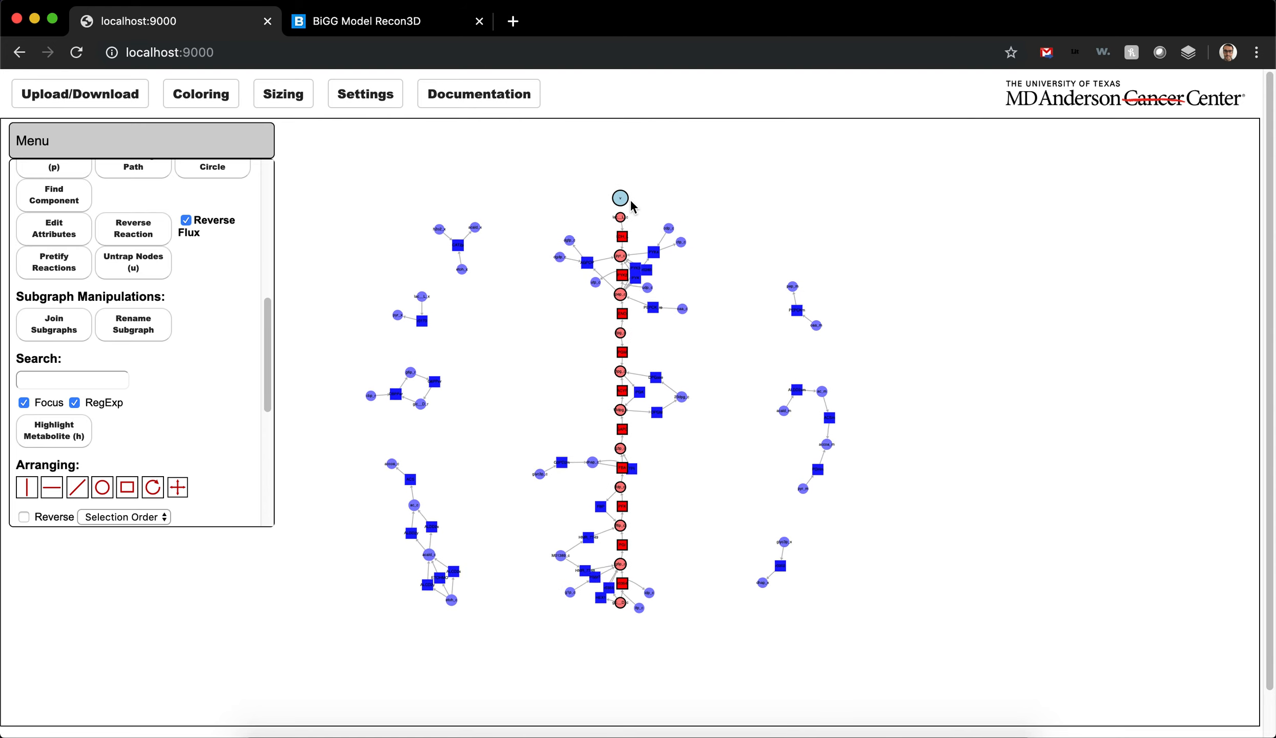
key(ctrl+z)
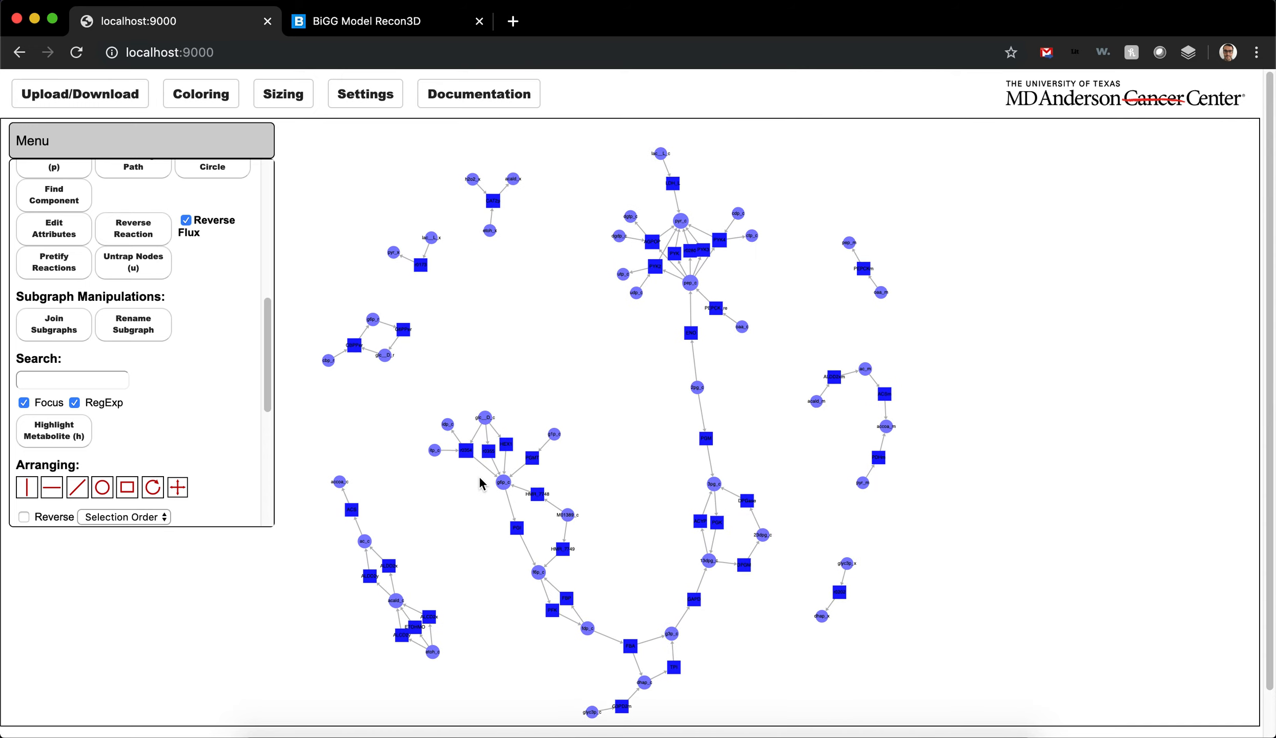
Step: Select glc__D_c, HEX1, g6p_c, fdp_c, 13dpg_c, PGM, ENO and lac__L_c in order and find the shortest path through them
scroll(484, 424, up, 5)
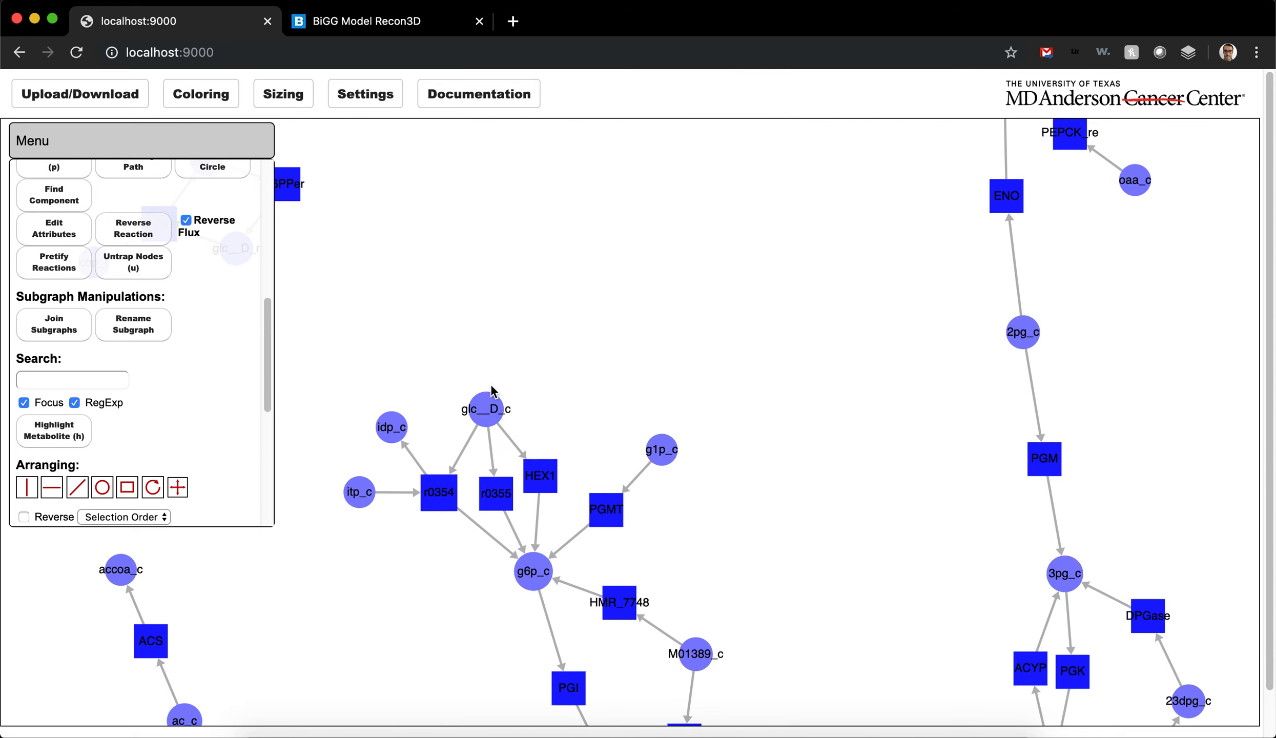
scroll(683, 564, down, 8)
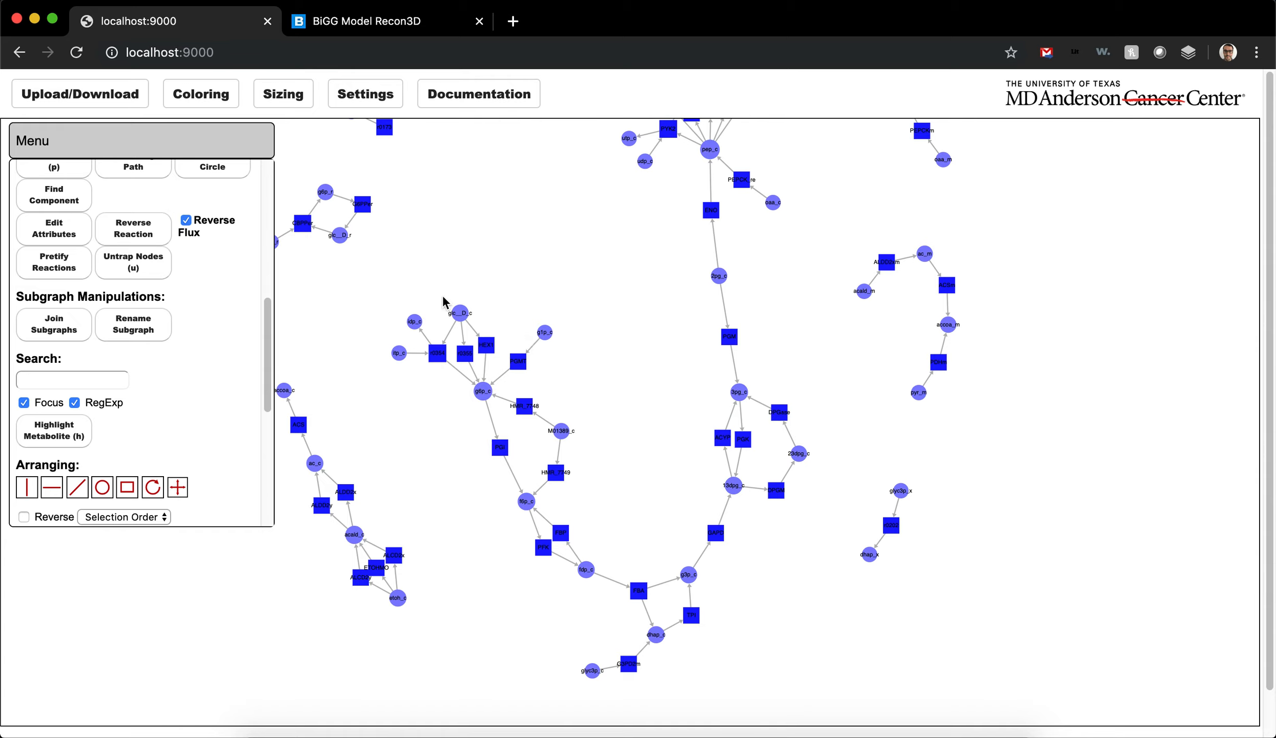
click(454, 315)
shift+click(485, 348)
click(495, 304)
click(459, 313)
shift+click(486, 345)
shift+click(482, 394)
shift+click(589, 564)
shift+click(732, 487)
shift+click(728, 334)
shift+click(707, 211)
scroll(655, 336, up, 5)
shift+click(661, 146)
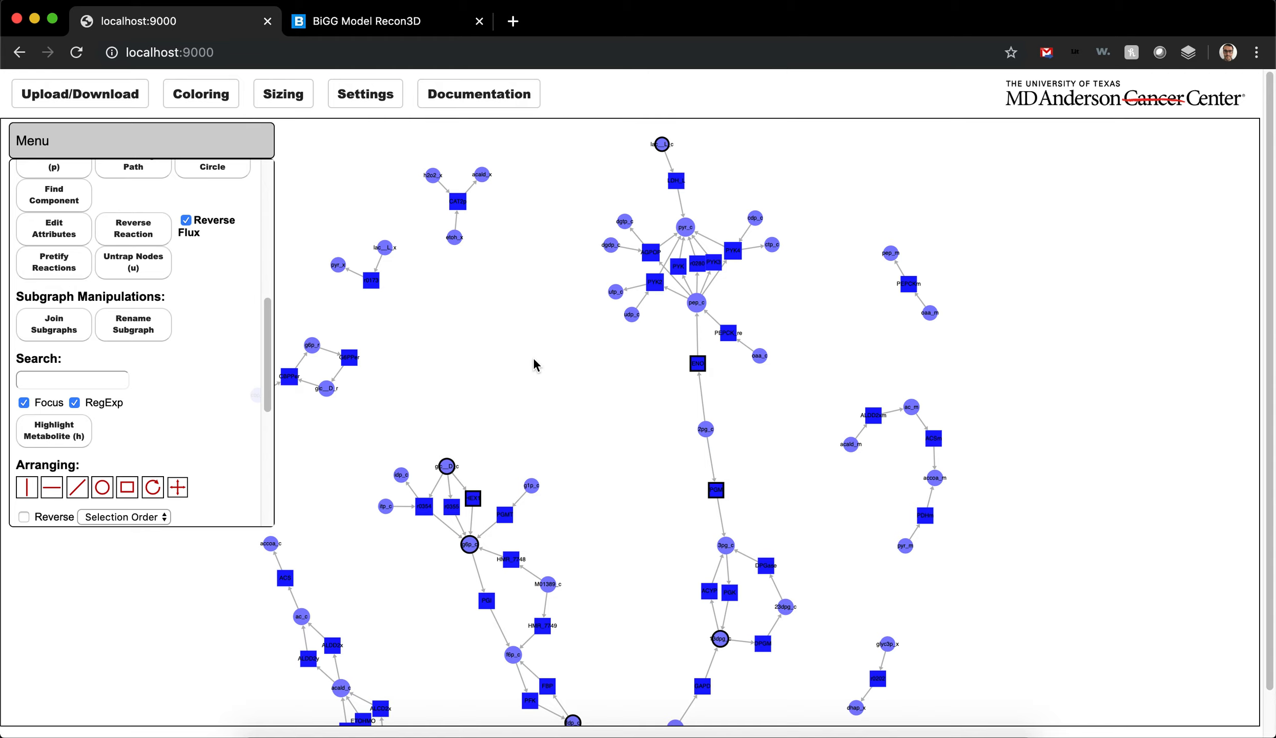
key(p)
Step: Arrange the selected path nodes along a diagonal line and undo the arrangement
scroll(555, 425, down, 3)
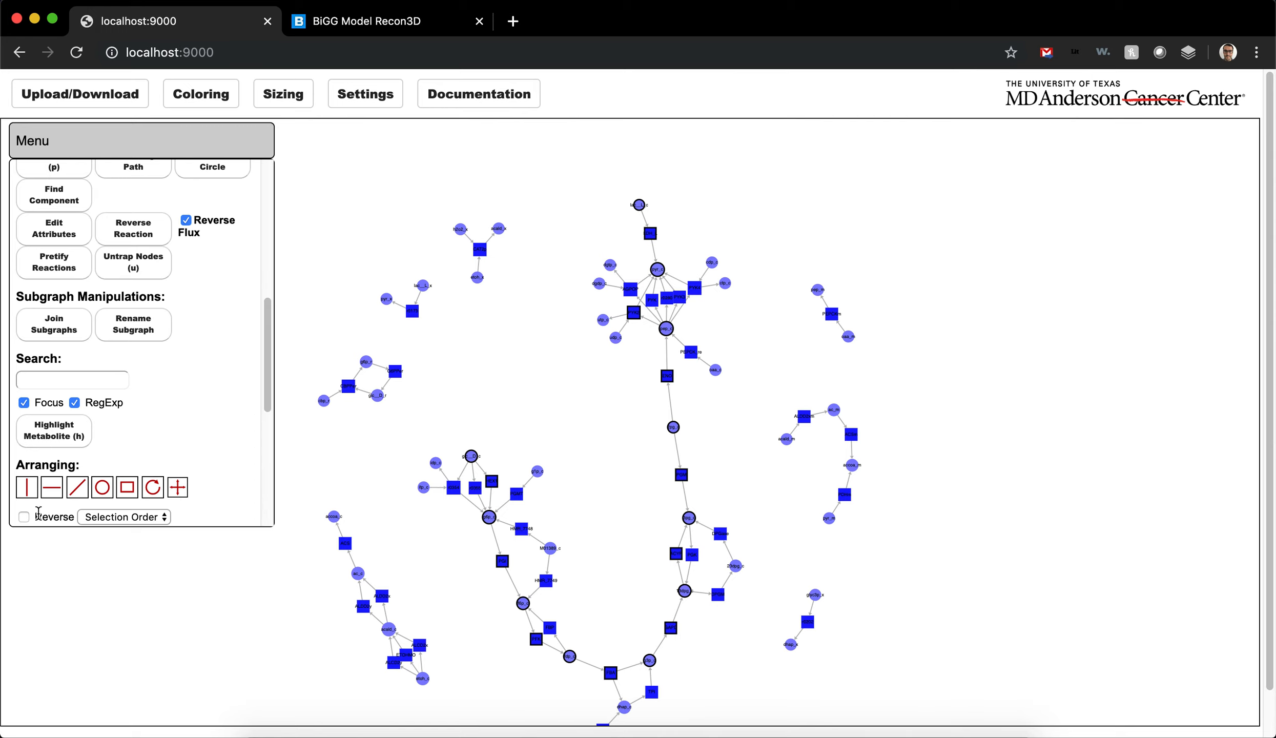
click(82, 491)
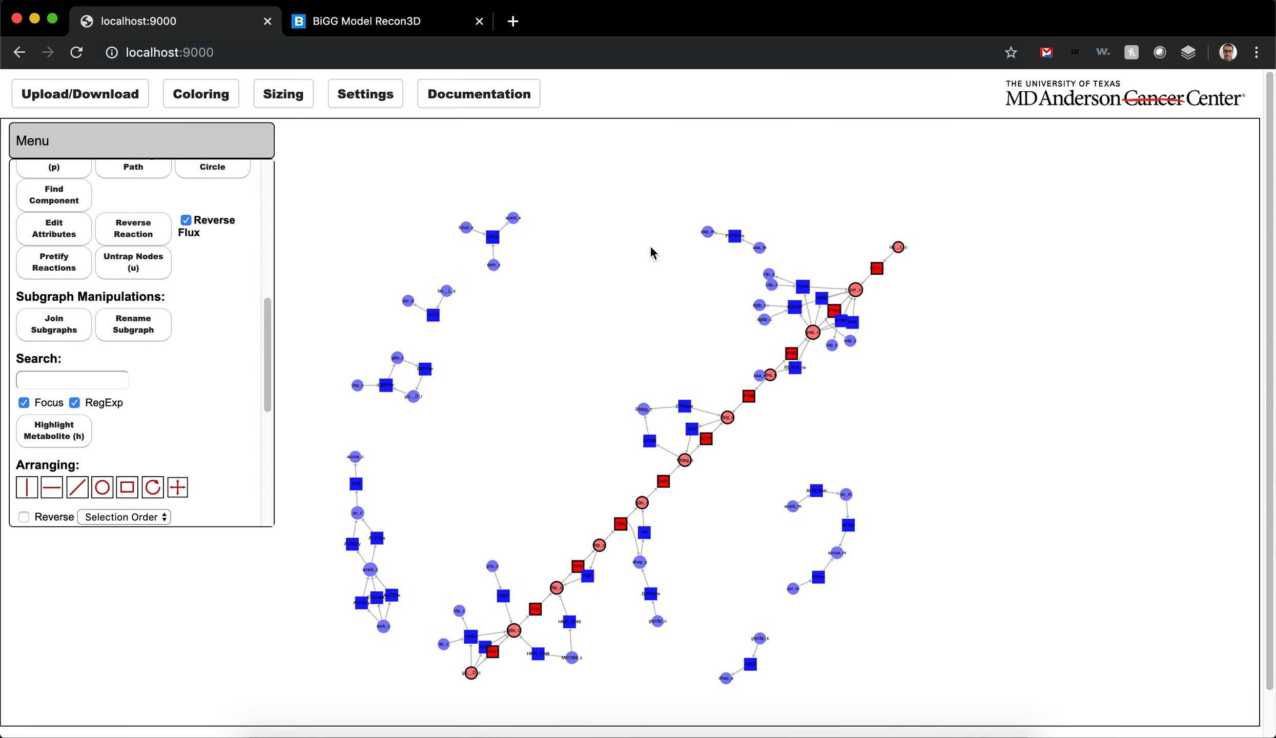
key(ctrl+z)
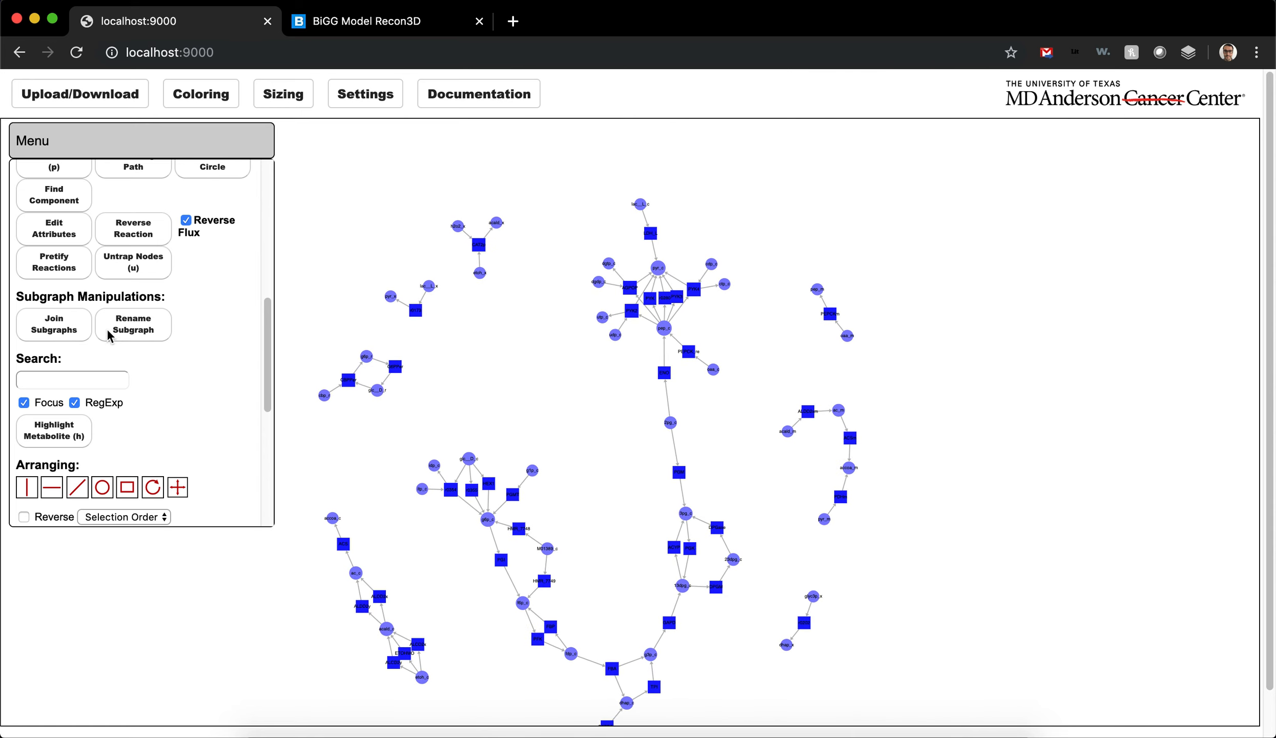
Step: Find a long path through the network between glc__D_c and lac__L_c
scroll(136, 215, up, 1)
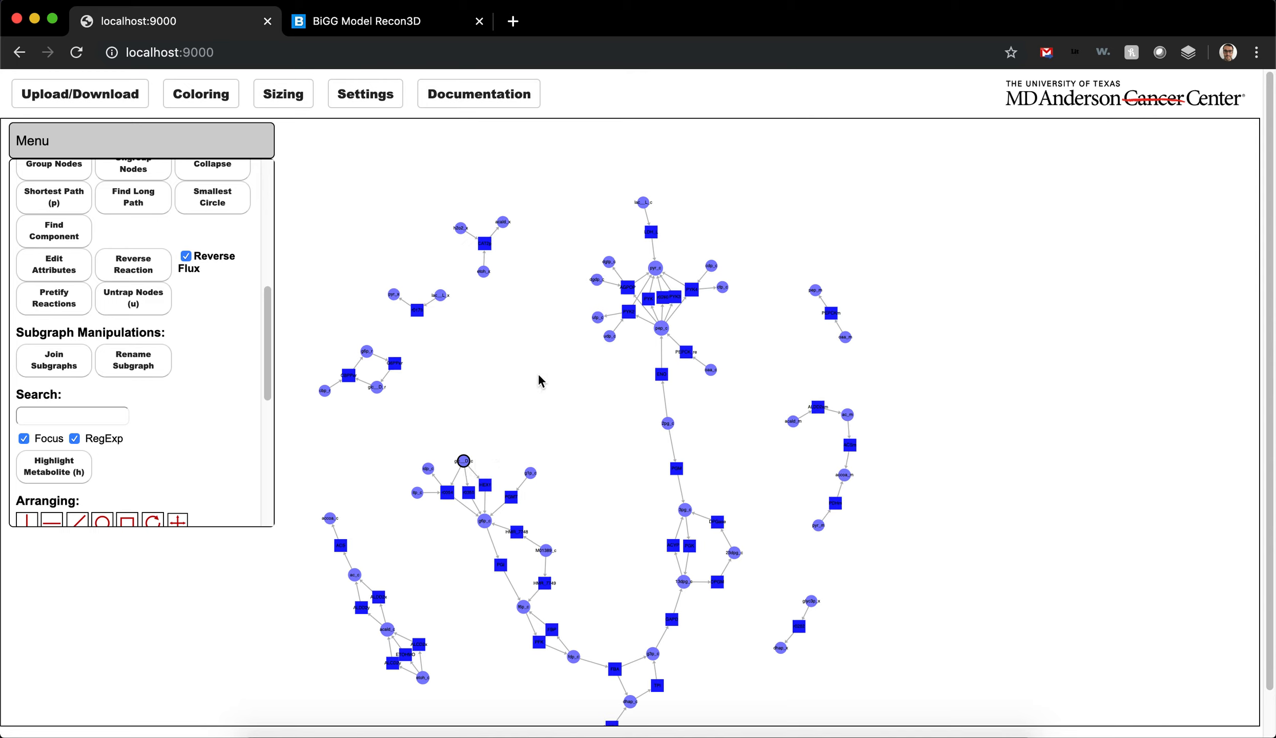
click(125, 272)
click(132, 204)
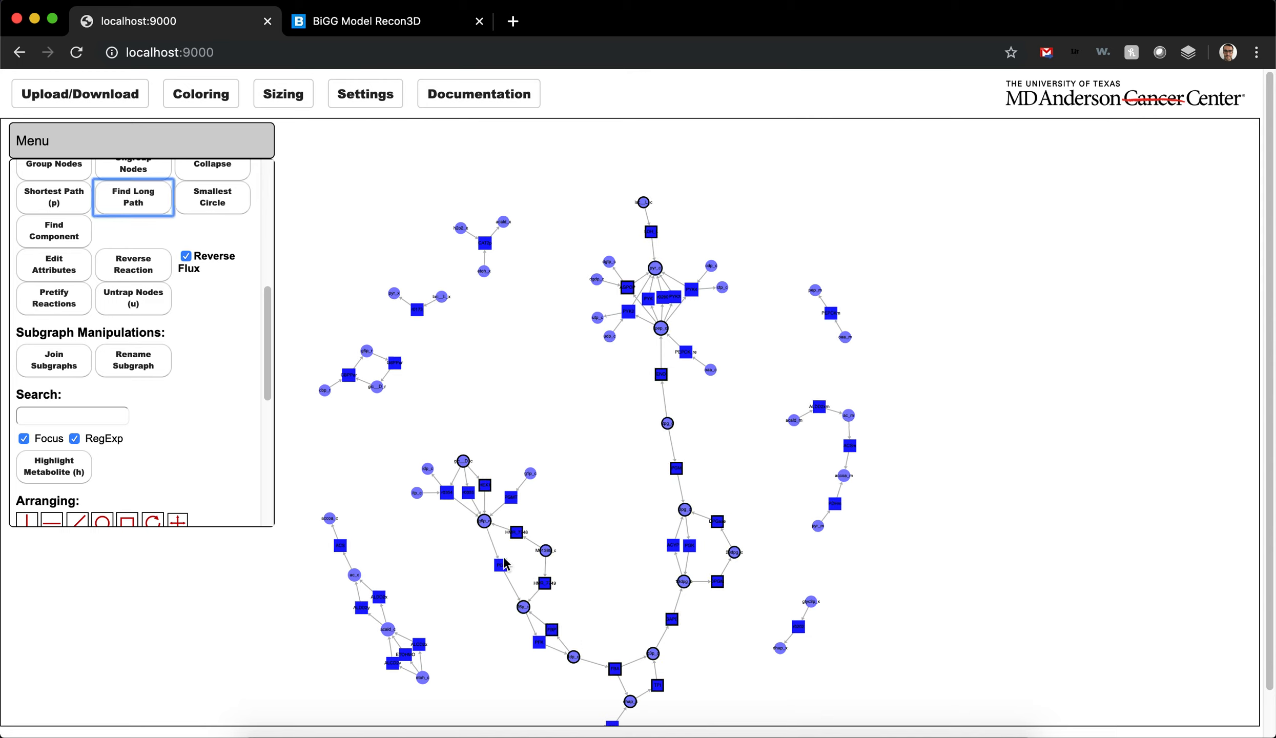
scroll(489, 570, up, 5)
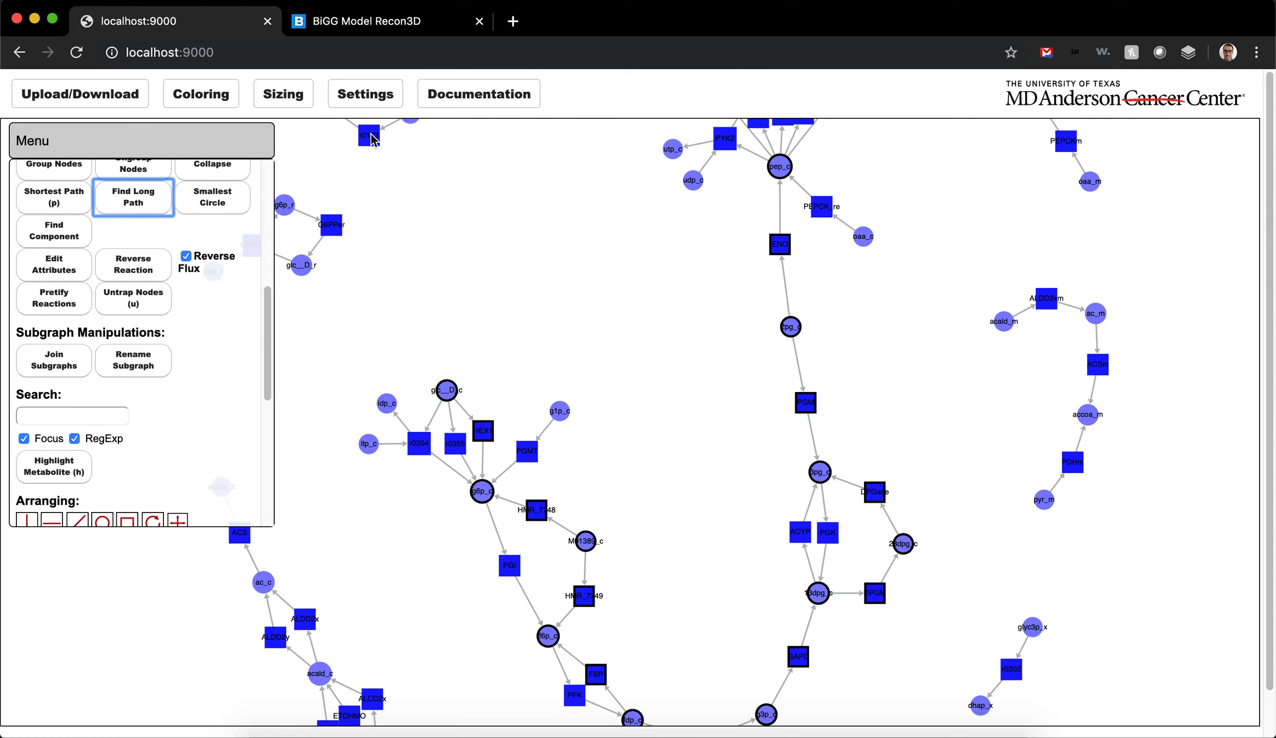
Step: Examine the Path Execution Timeout parameter in the simulation settings and close the settings
click(359, 92)
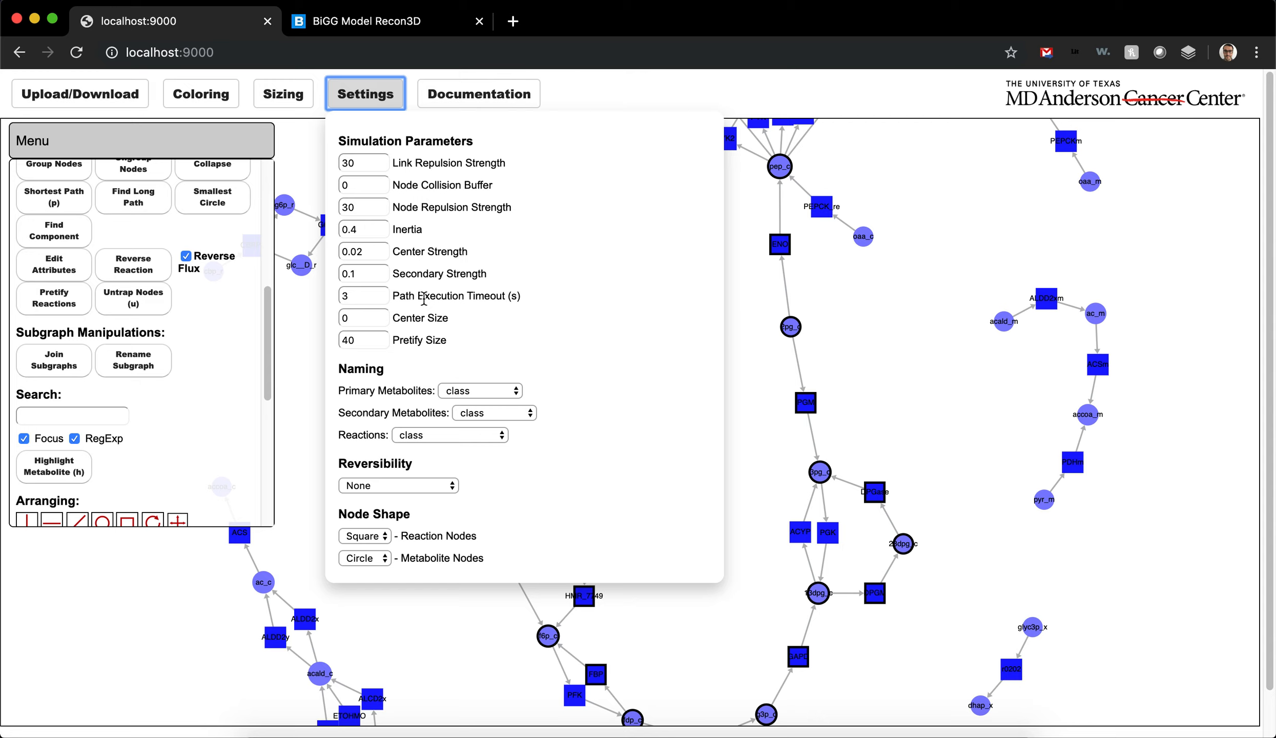
drag(398, 301, 524, 301)
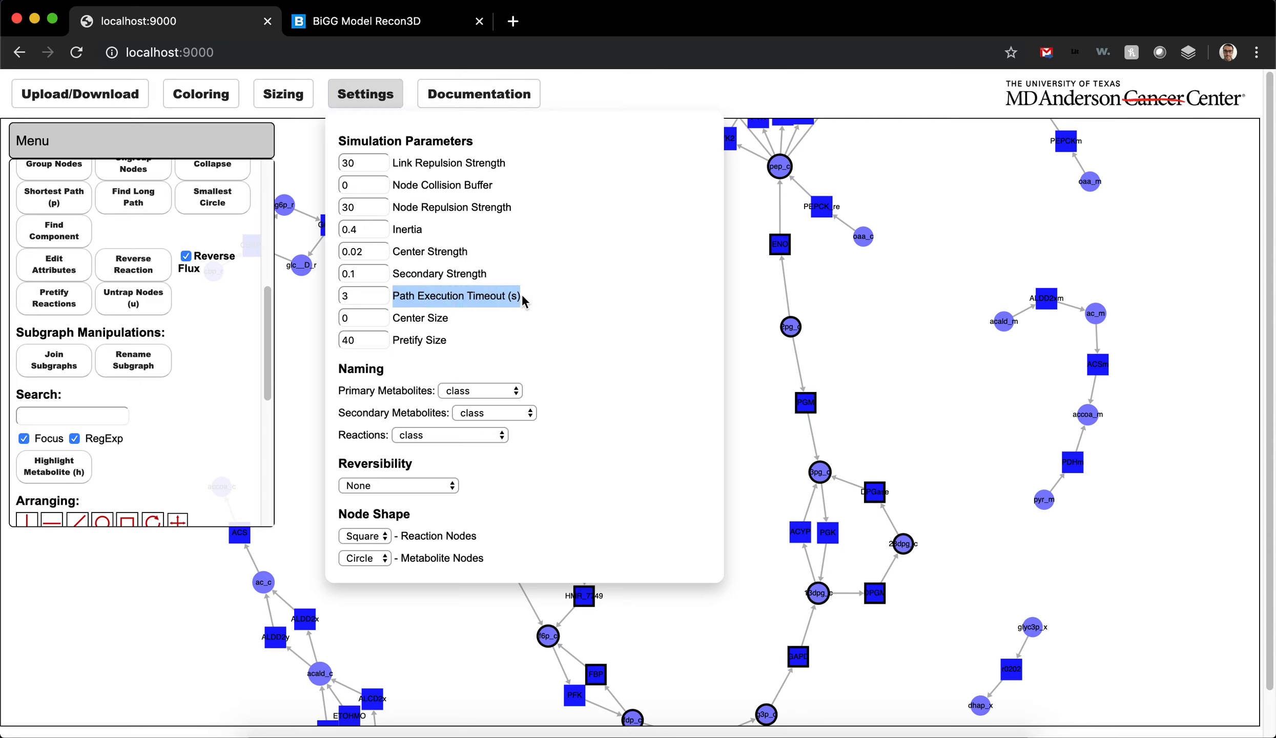
click(523, 301)
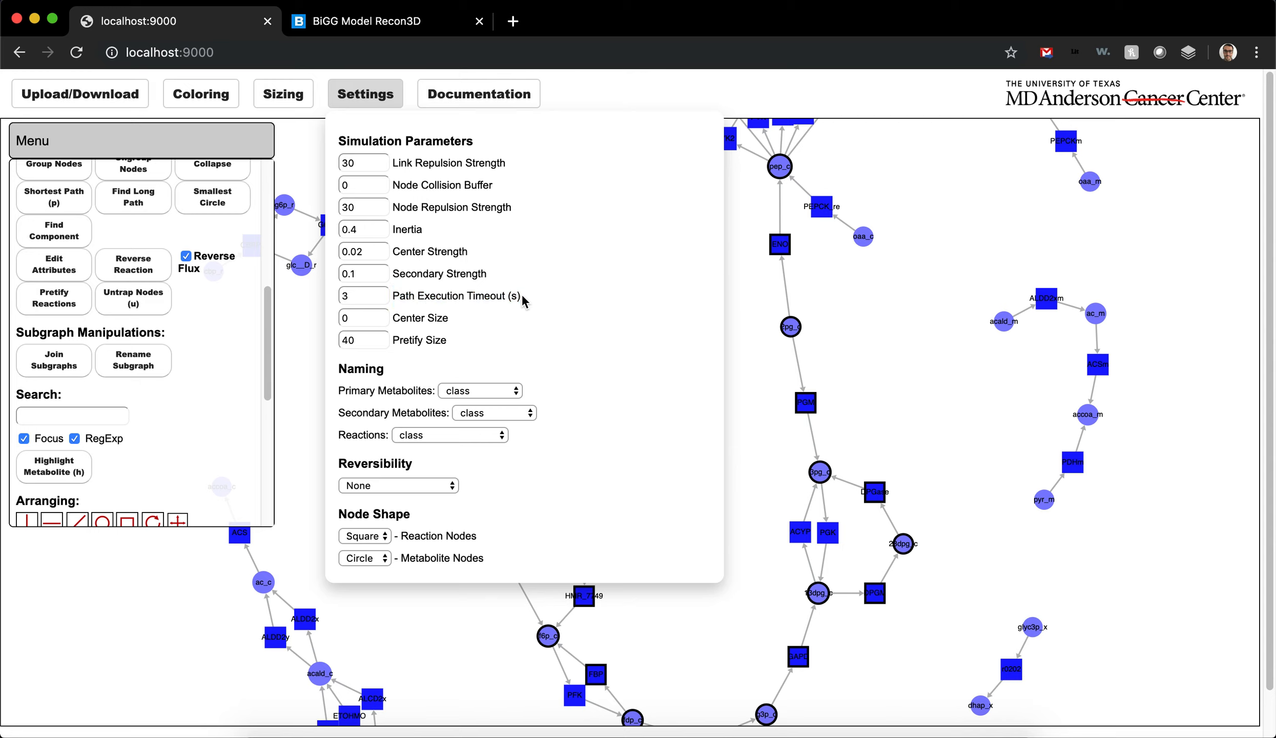
click(357, 297)
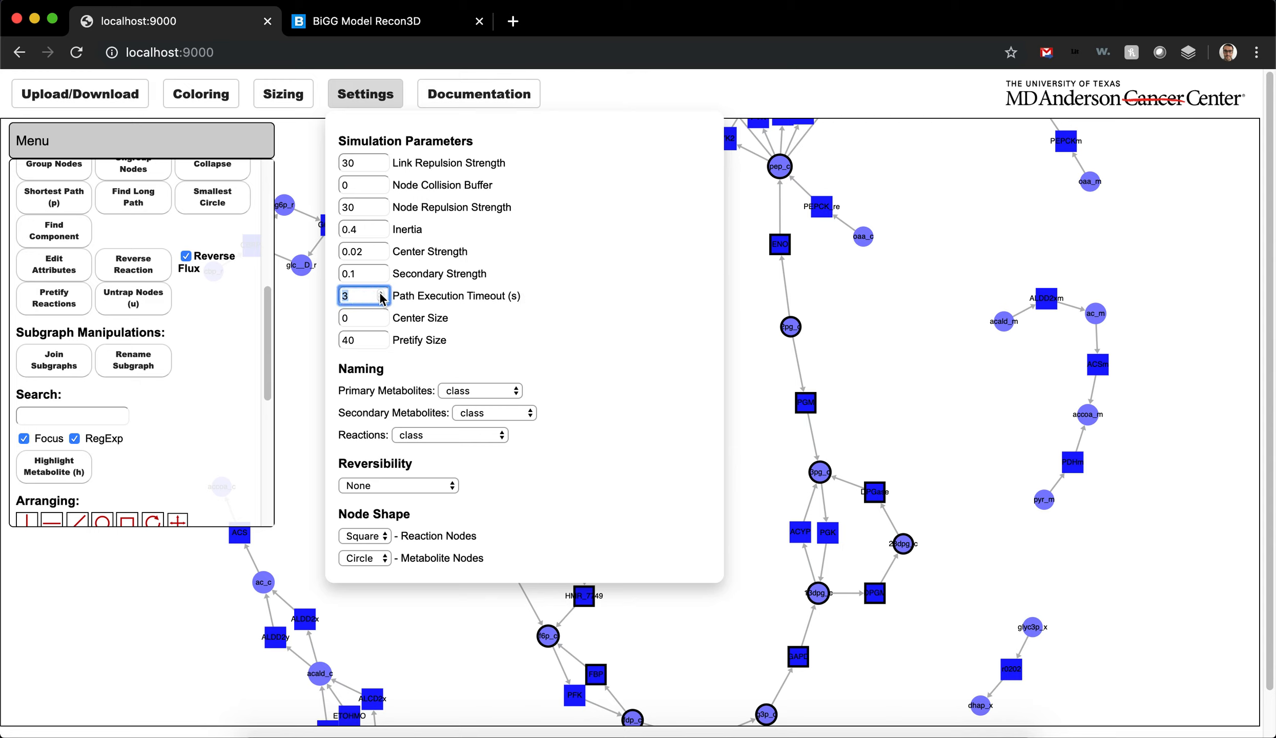
click(369, 101)
Step: Clear the path selection, select HMR_7749 and M01389_c, and find the smallest circle containing them
click(643, 558)
drag(643, 558, 522, 469)
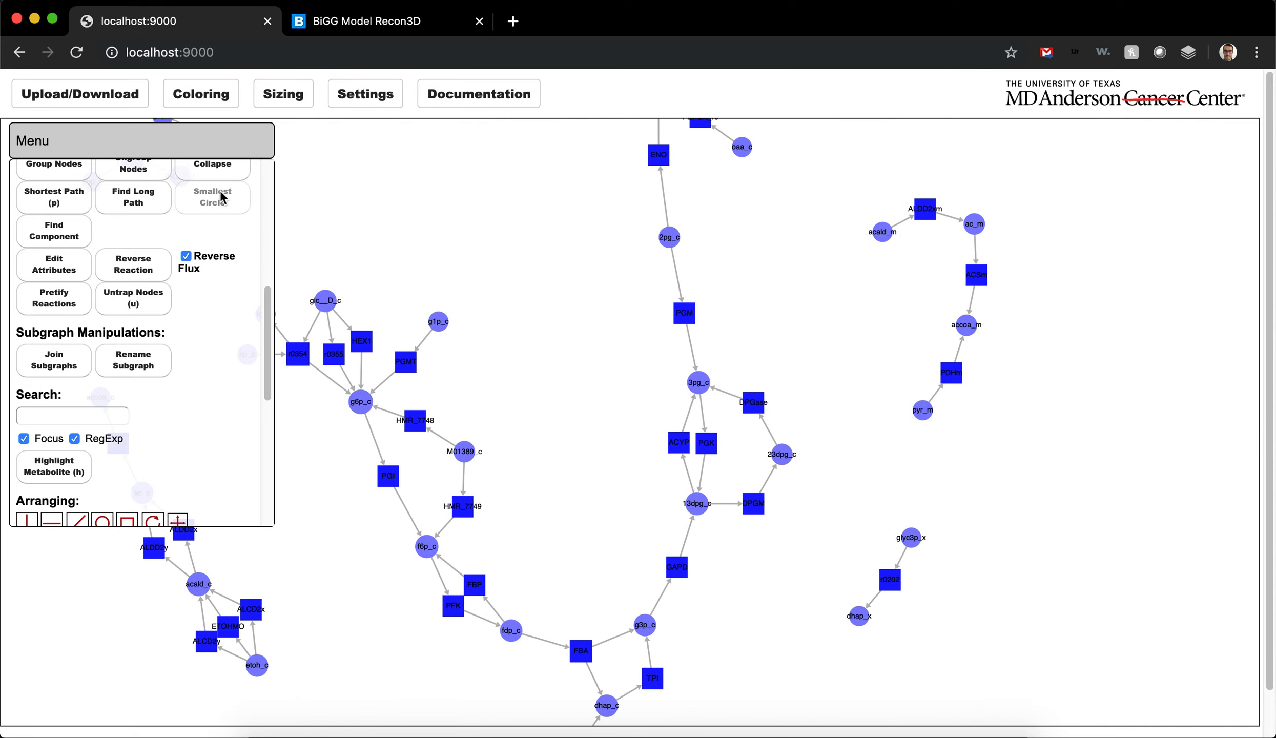
click(463, 506)
shift+click(464, 451)
click(223, 202)
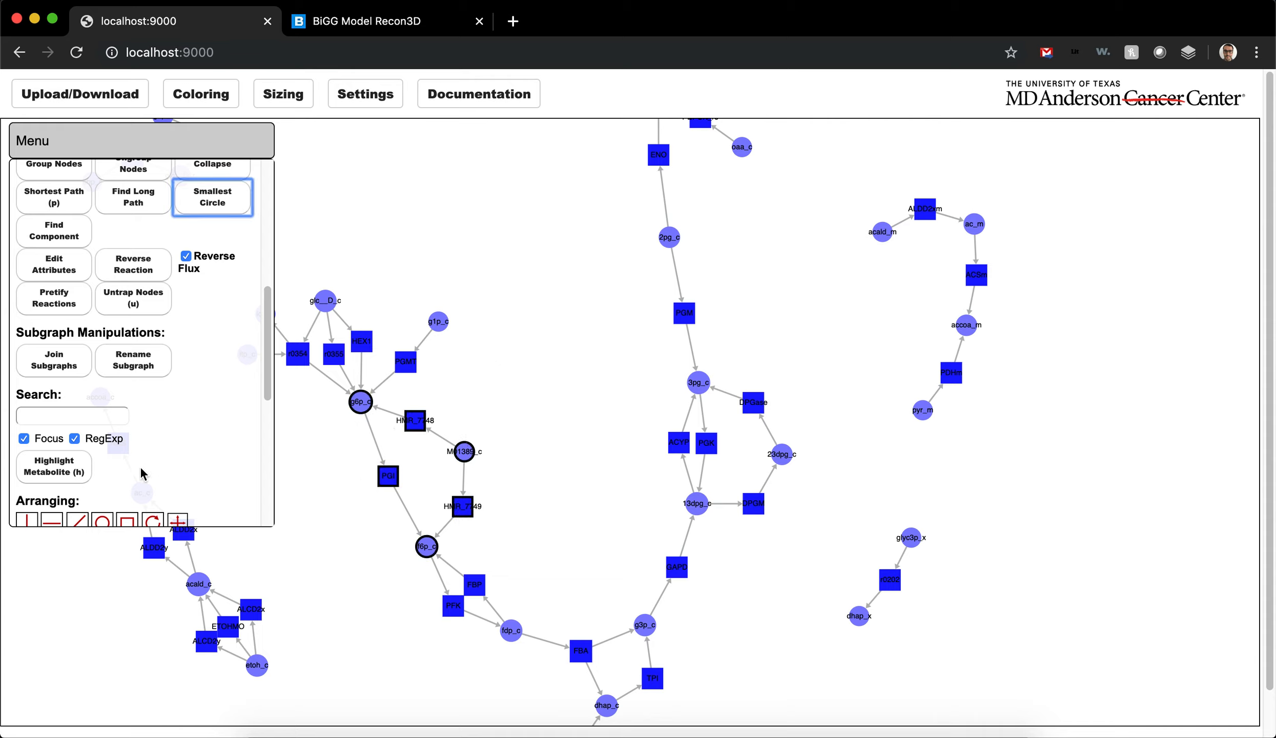
Step: Arrange the nodes of the found loop in a circle and restore the previous layout
click(102, 519)
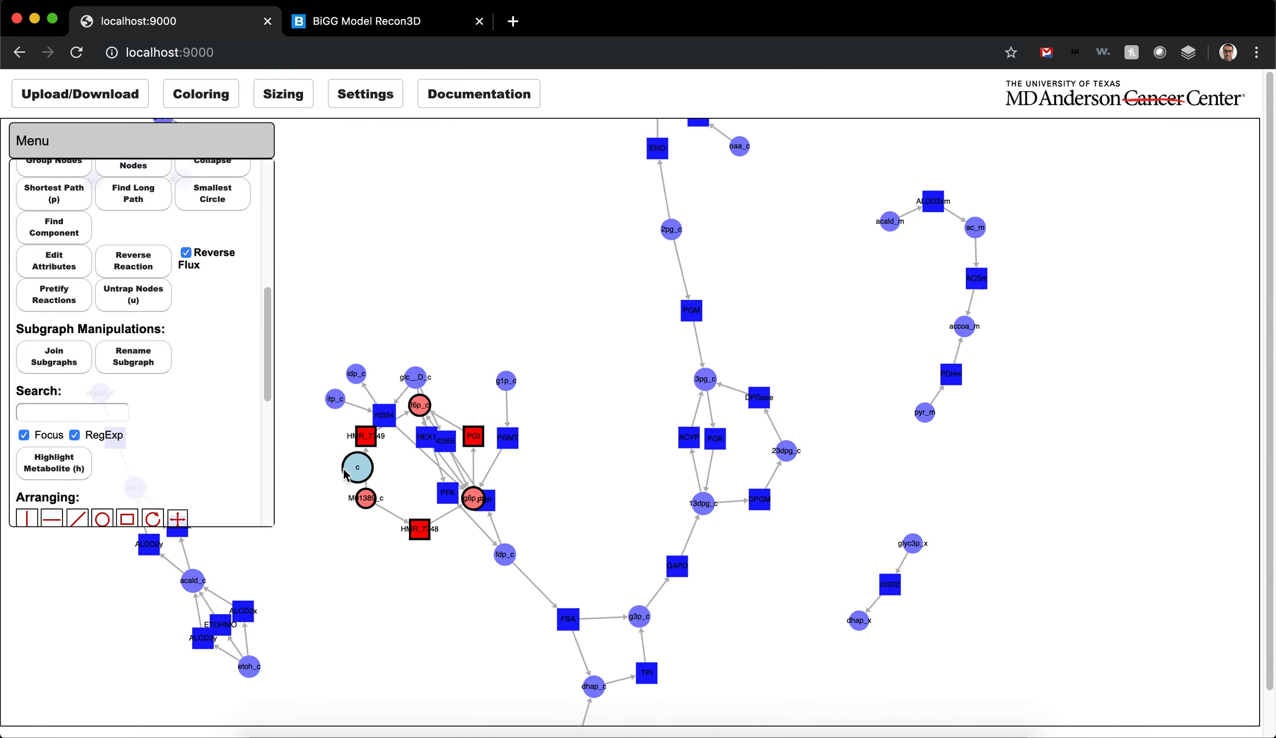
drag(322, 470, 325, 471)
click(371, 390)
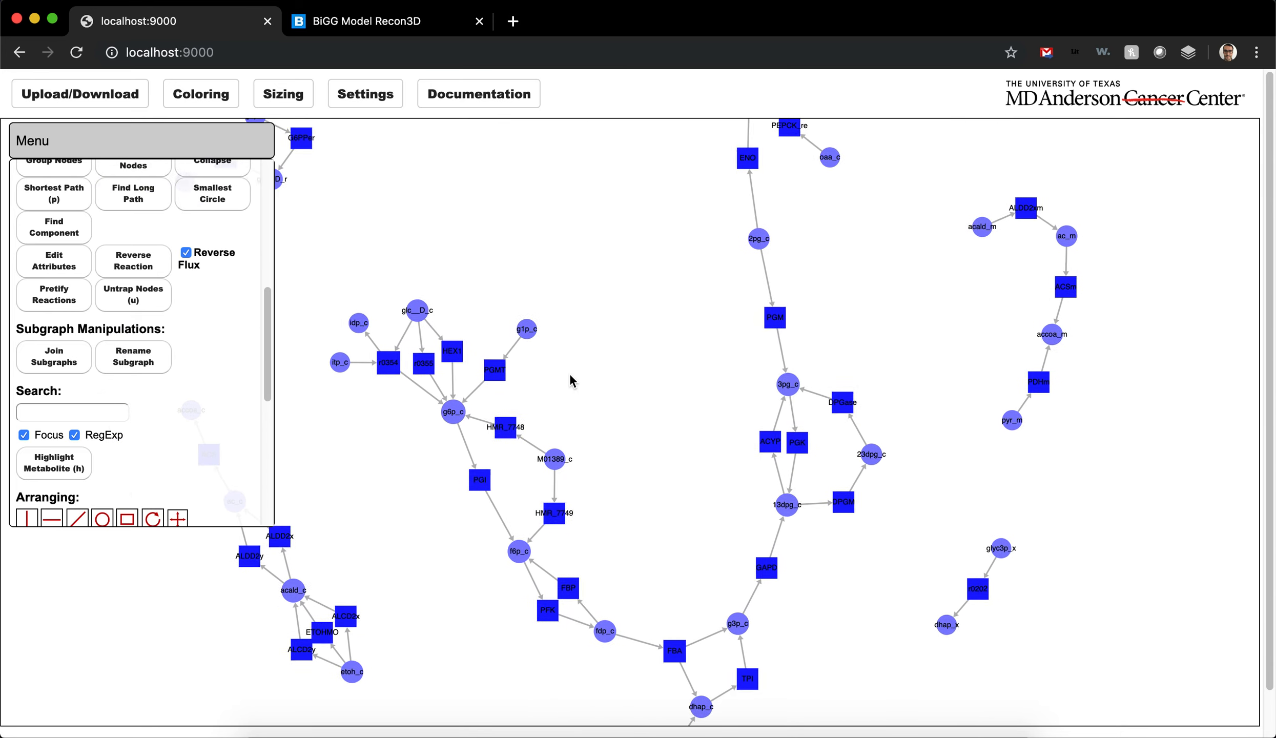
Step: Select r0354, glc__D_c, HMR_7748, HMR_7749, f6p_c, fdp_c, PGK, 13dpg_c and GAPD and find the component connecting them
click(388, 352)
shift+click(415, 300)
shift+click(506, 419)
shift+click(556, 505)
shift+click(520, 543)
shift+click(605, 627)
shift+click(799, 430)
shift+click(790, 490)
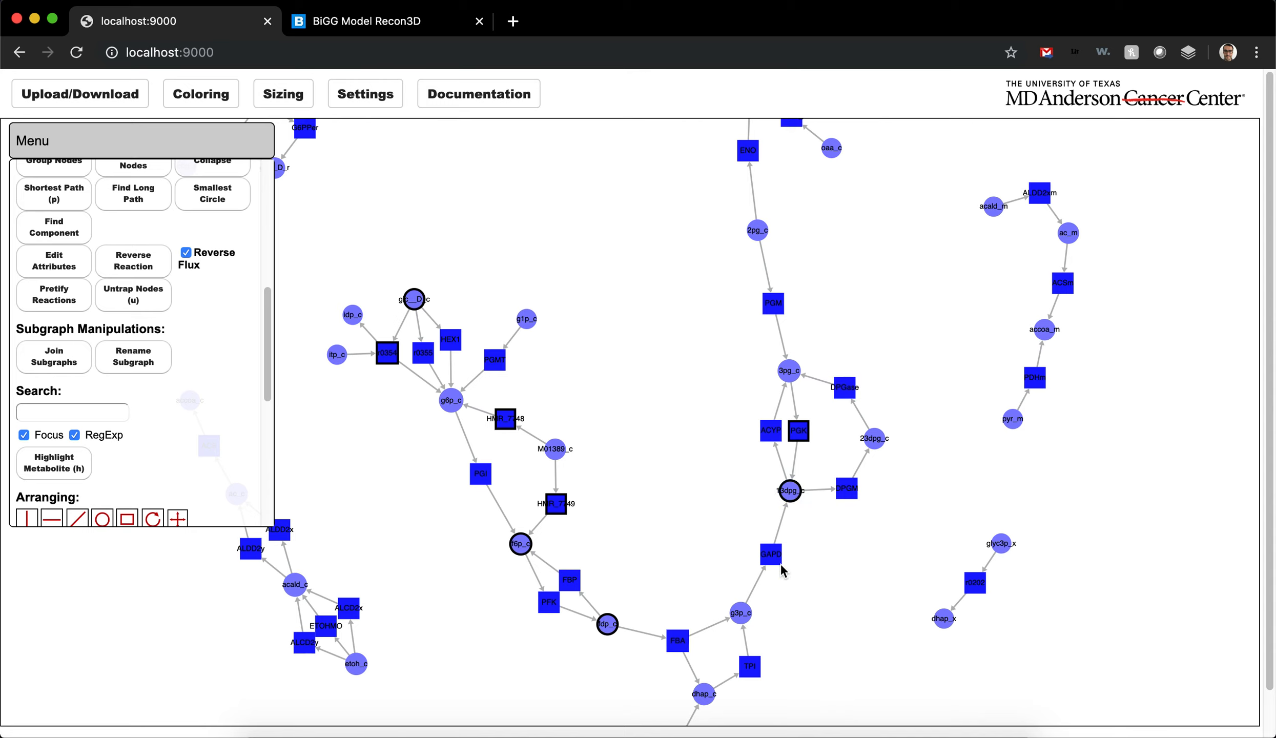
shift+click(772, 554)
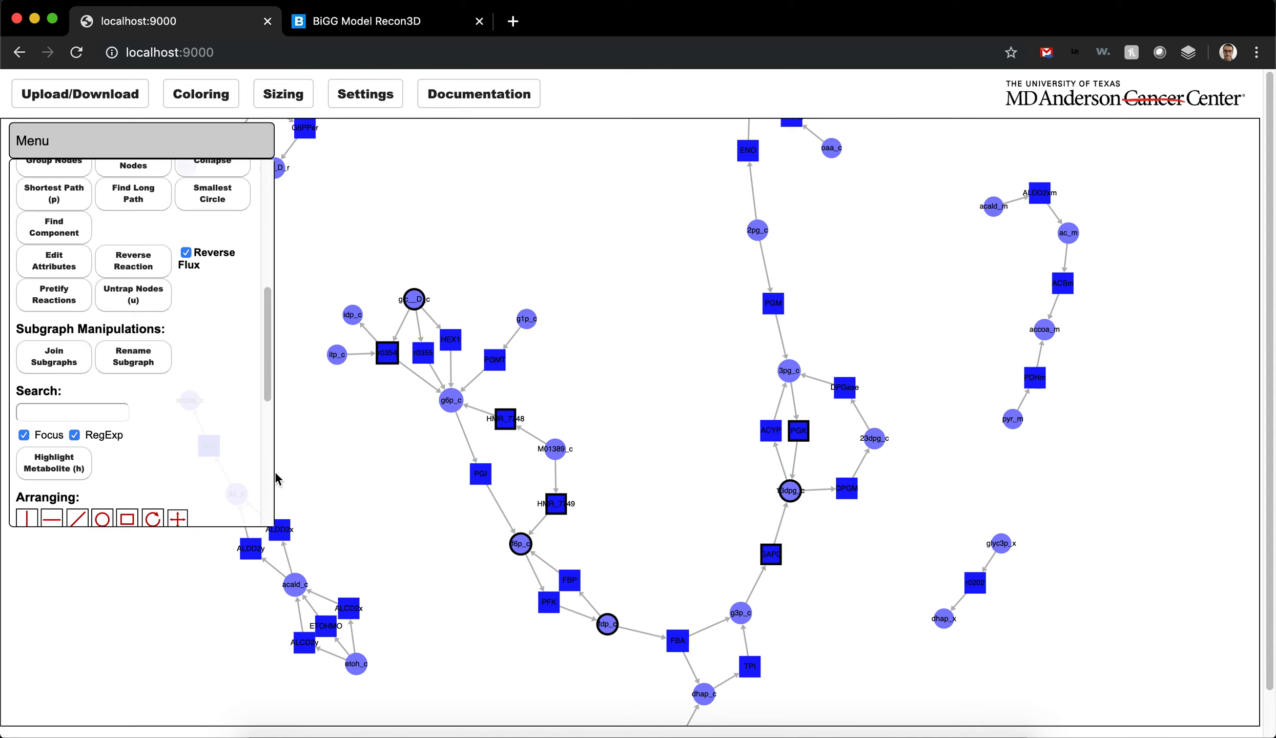
click(61, 231)
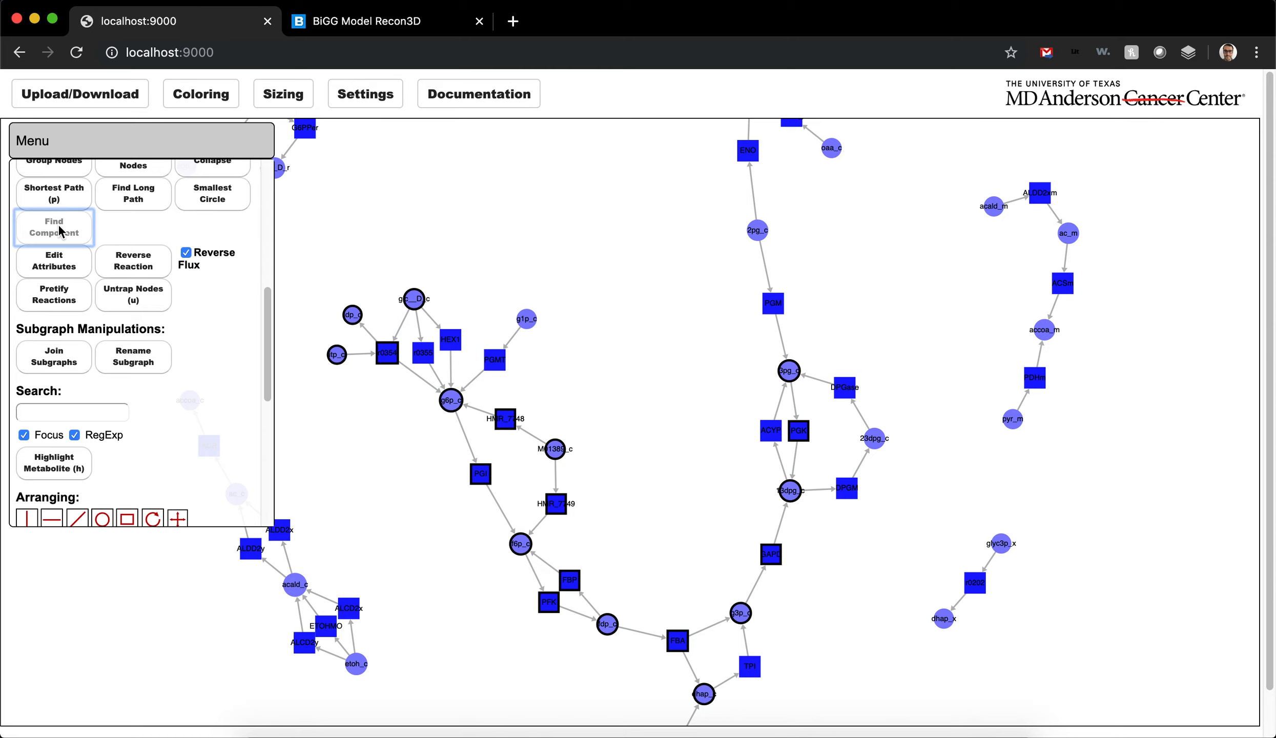
Step: Keep only the found component's nodes in the graph and undo the removal of the others
scroll(74, 231, up, 8)
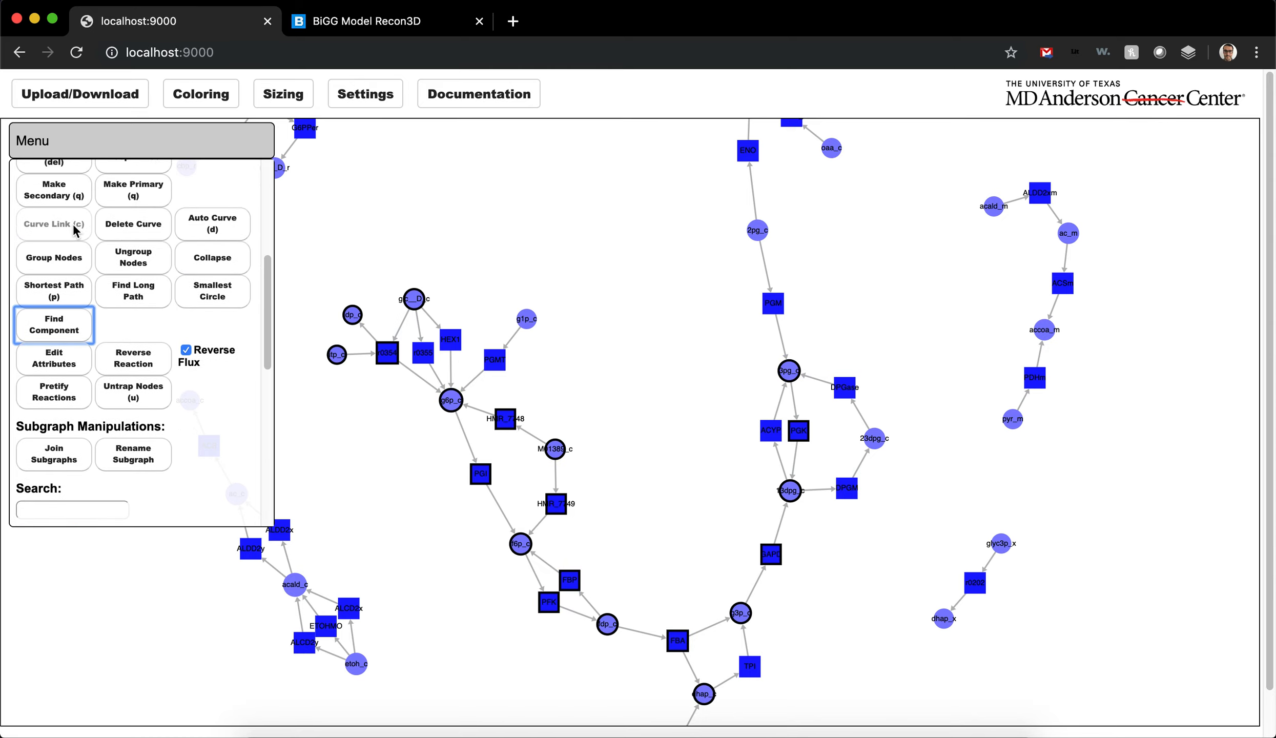
scroll(75, 231, up, 5)
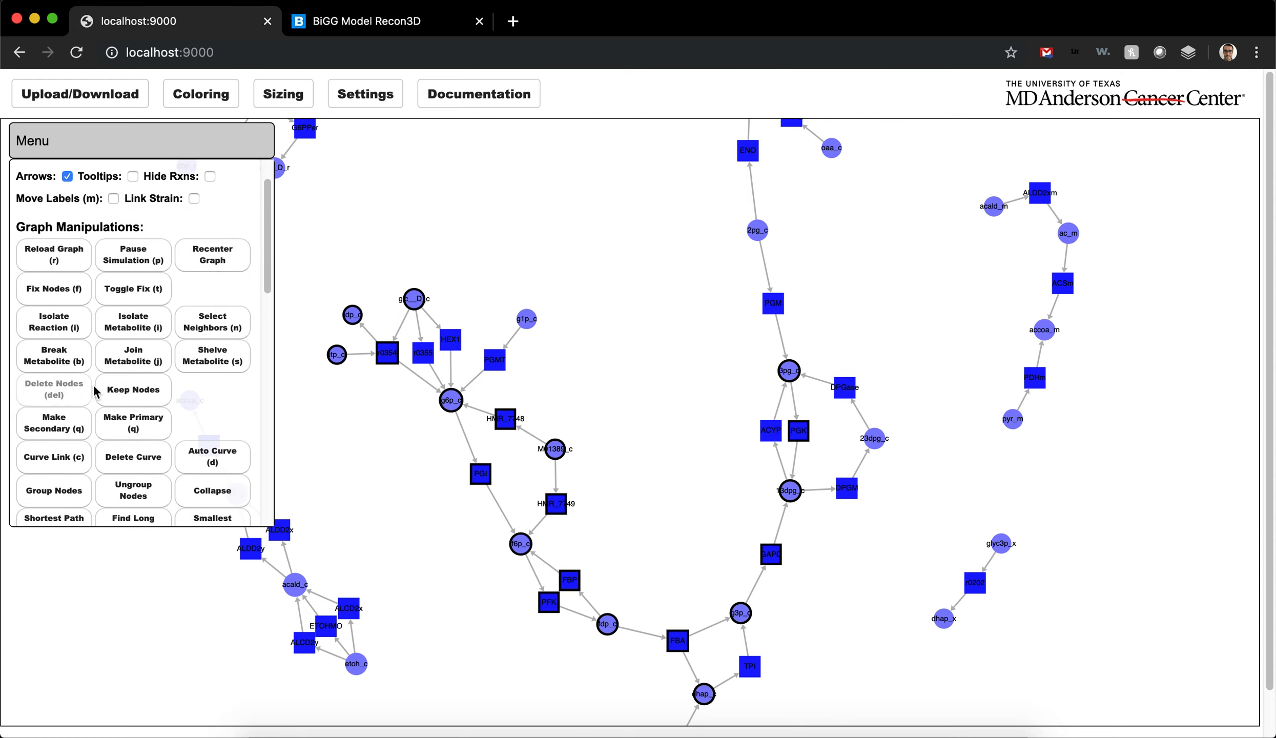
click(131, 393)
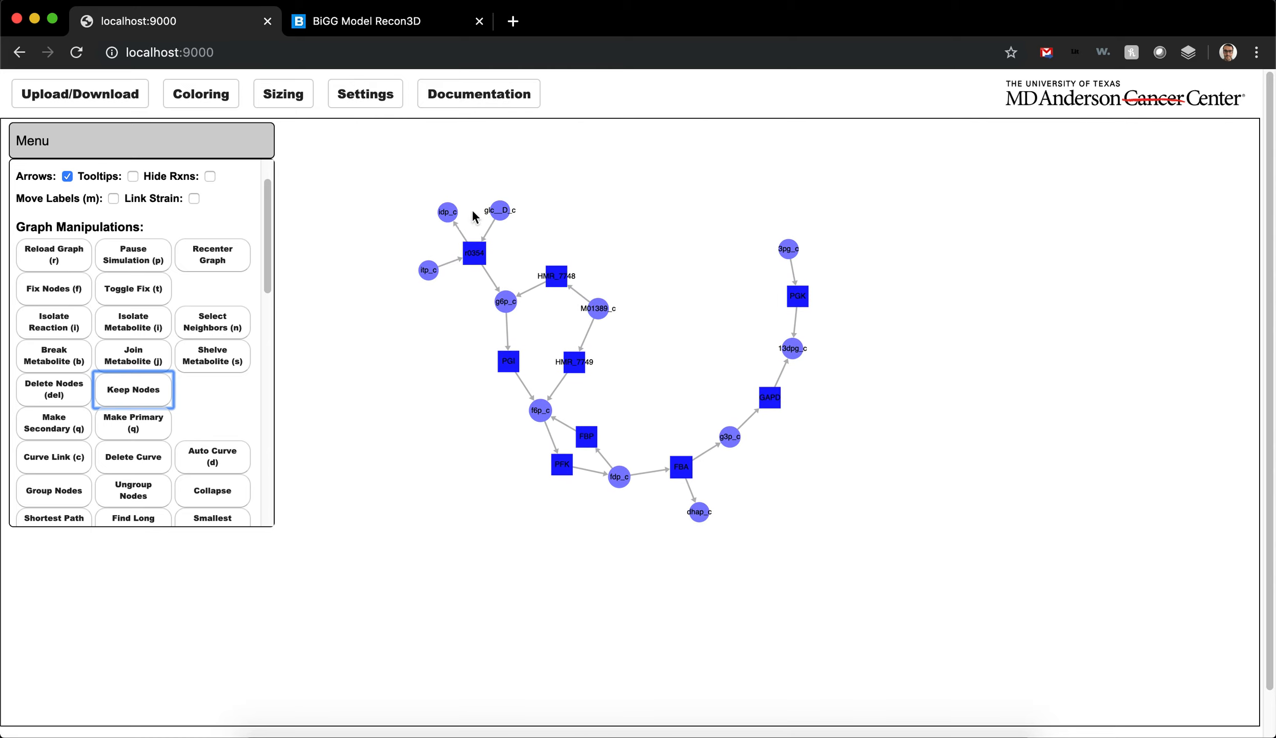
key(ctrl+z)
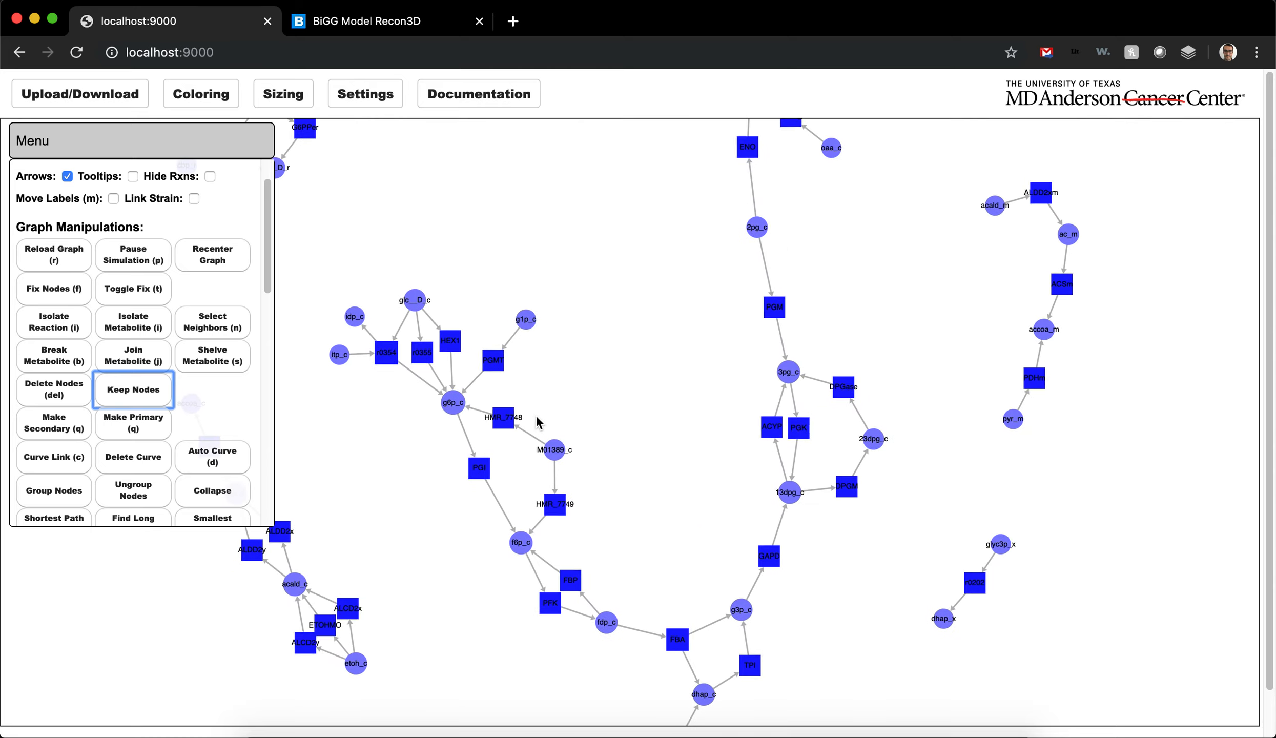
Step: Select reactions HMR_7748, PGI and HMR_7749 and expand the selection to their neighbors twice
click(603, 413)
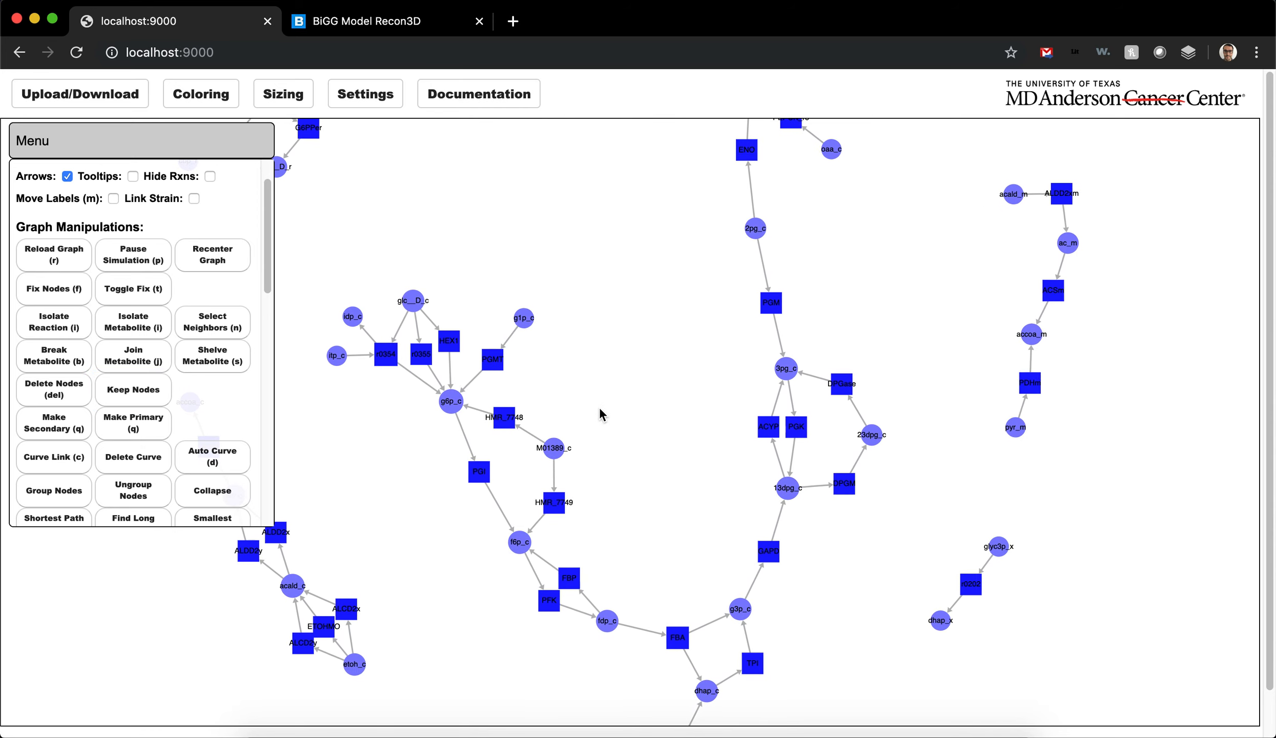
click(504, 418)
shift+click(478, 473)
shift+click(553, 502)
click(215, 332)
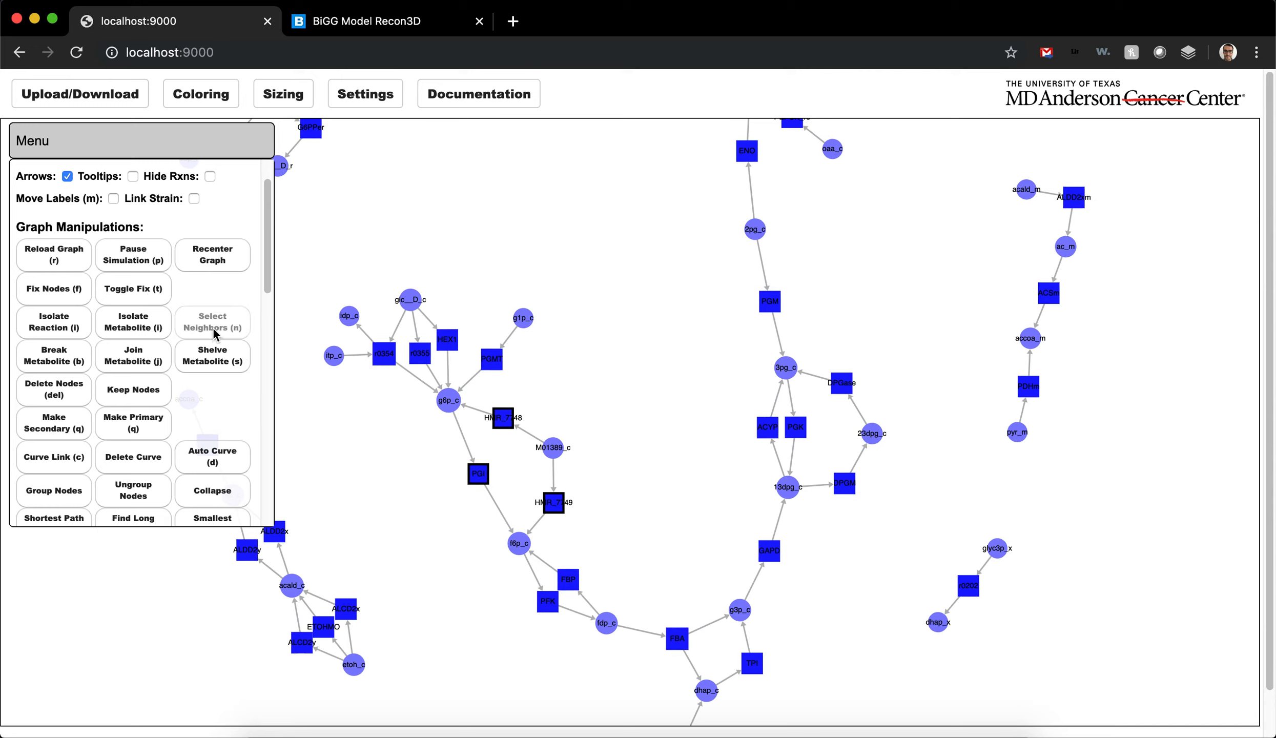
click(215, 330)
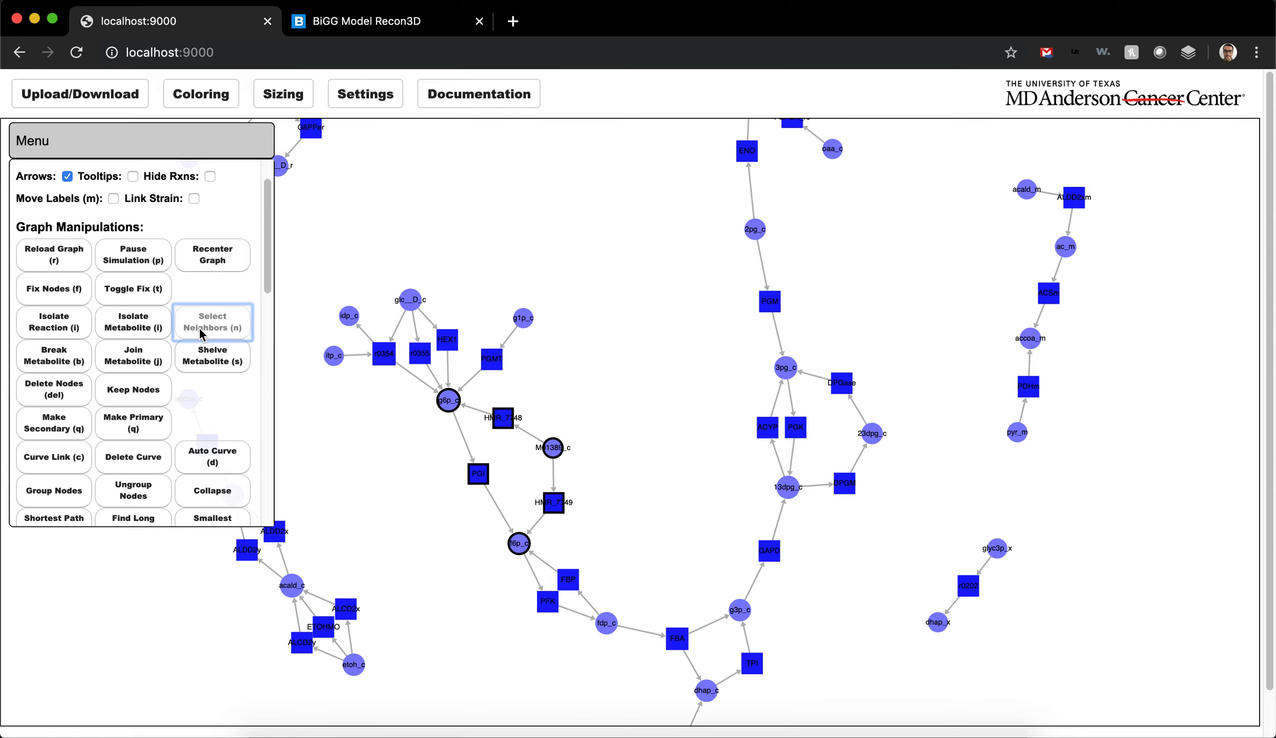
click(221, 333)
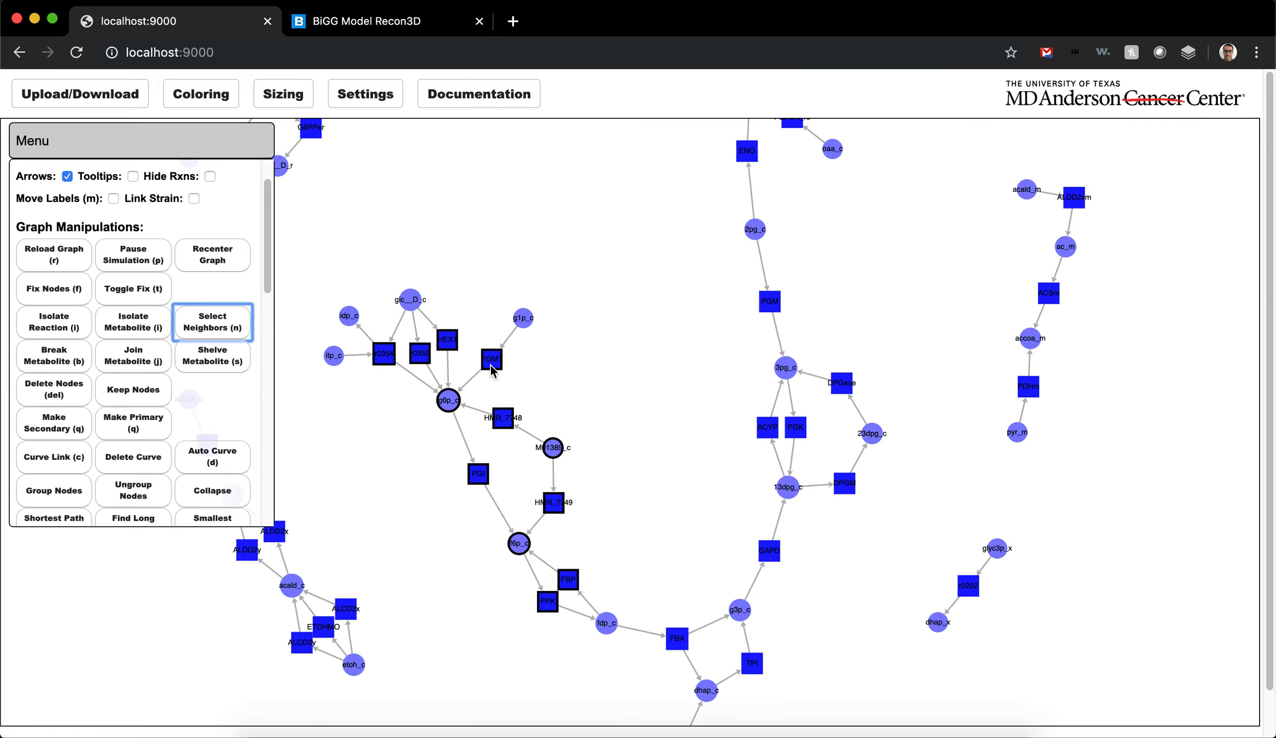
Step: Start a new selection with HMR_7748, PGI, HMR_7749, r0354, r0355, HEX1 and PGMT, and add their neighboring metabolites
click(564, 384)
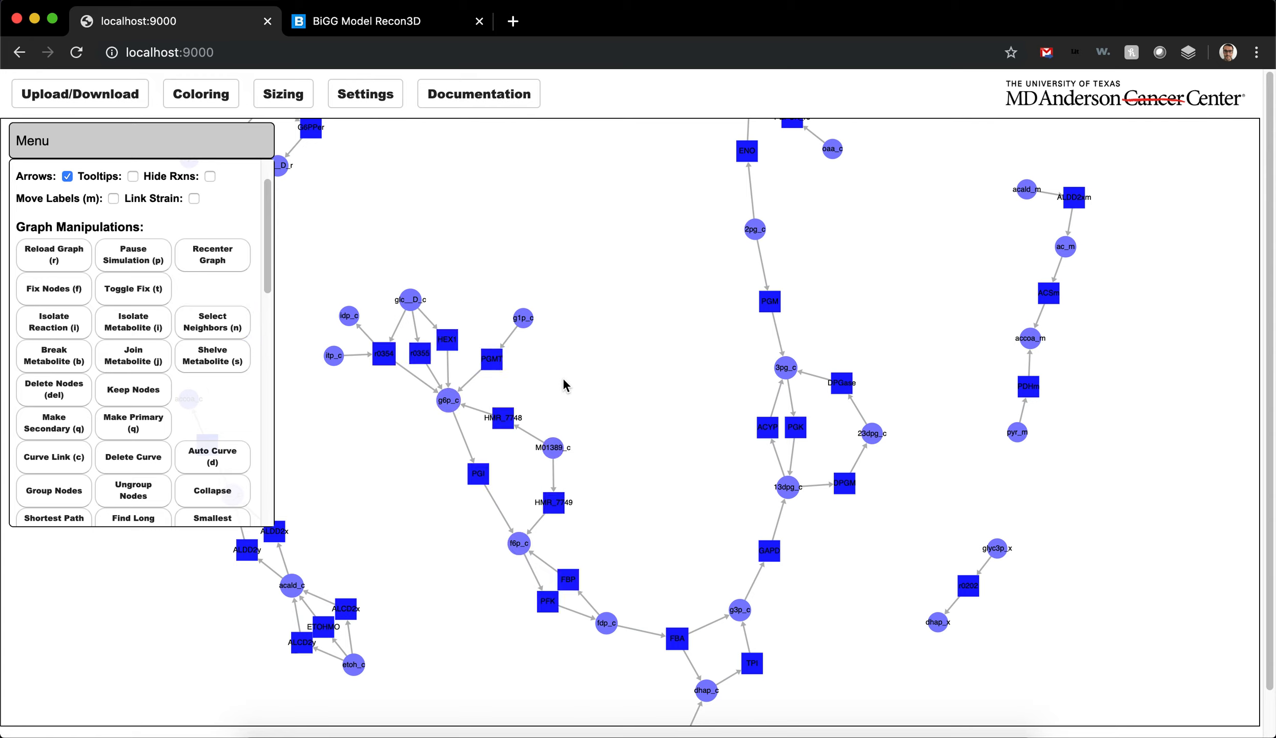
shift+click(506, 418)
shift+click(480, 471)
shift+click(556, 502)
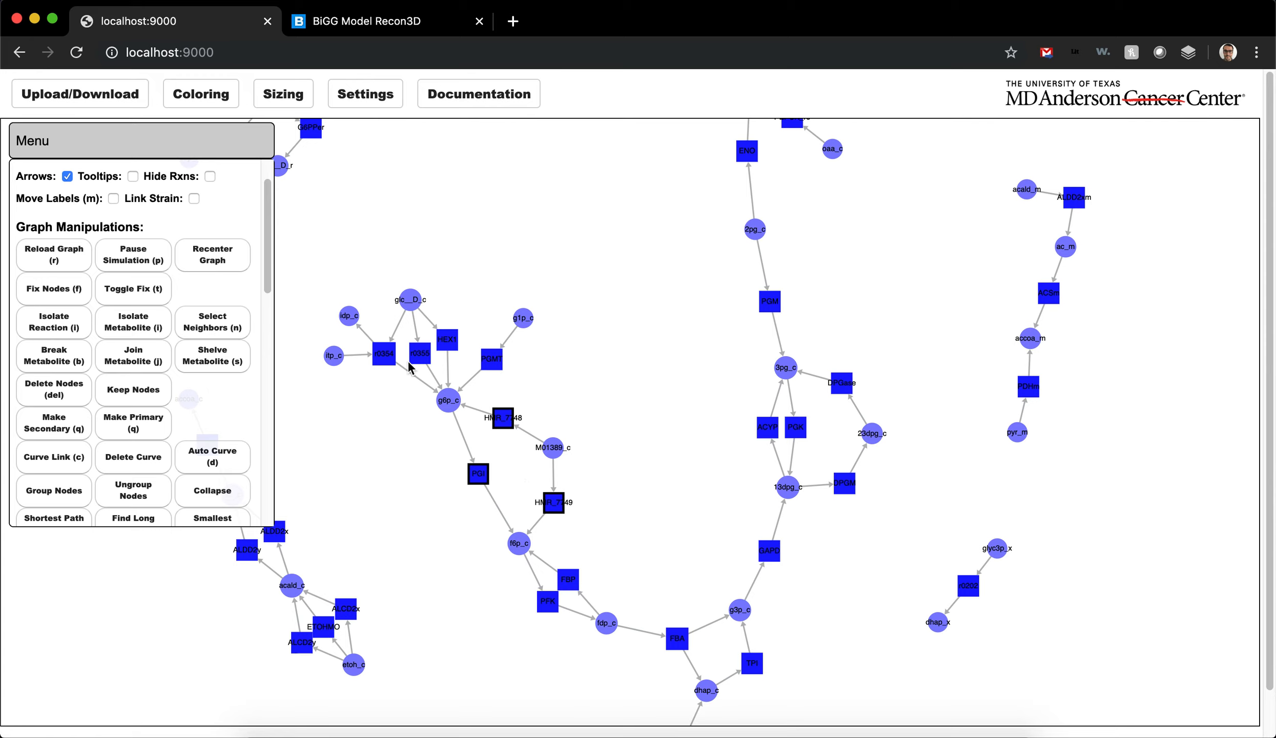
shift+click(384, 354)
shift+click(420, 353)
shift+click(446, 340)
shift+click(492, 359)
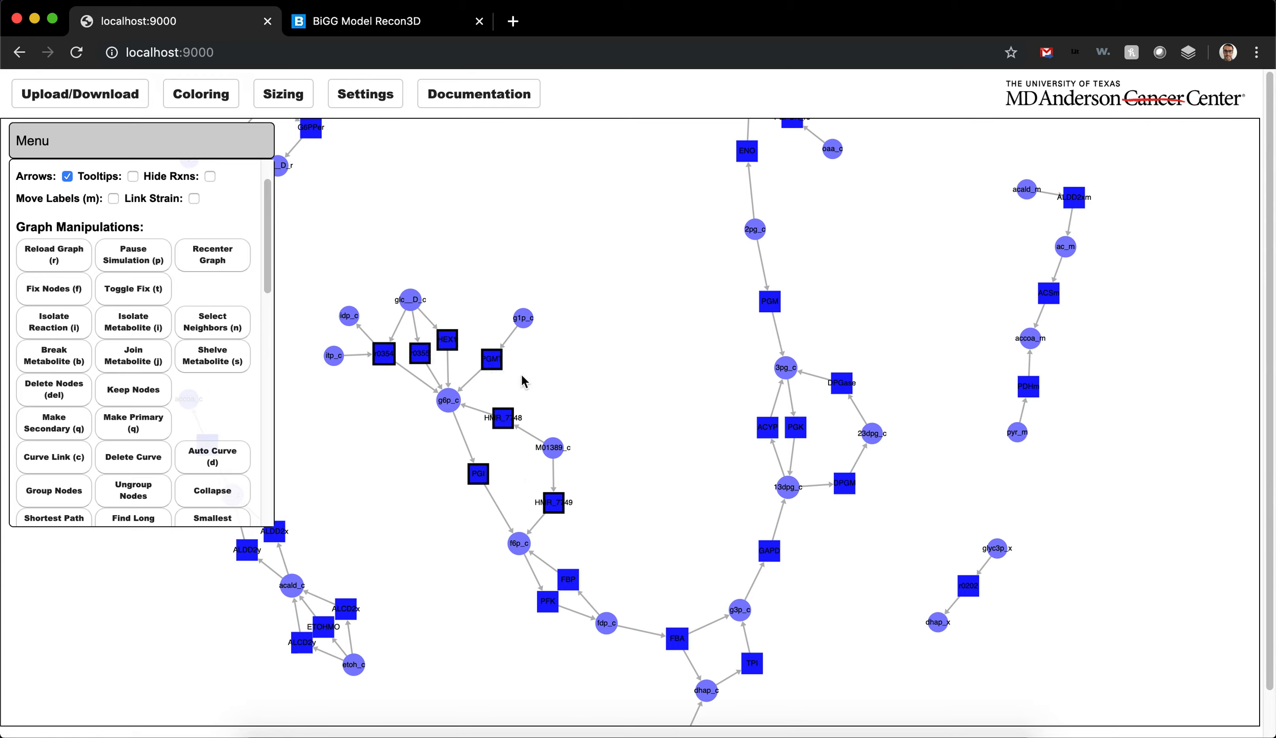
click(207, 334)
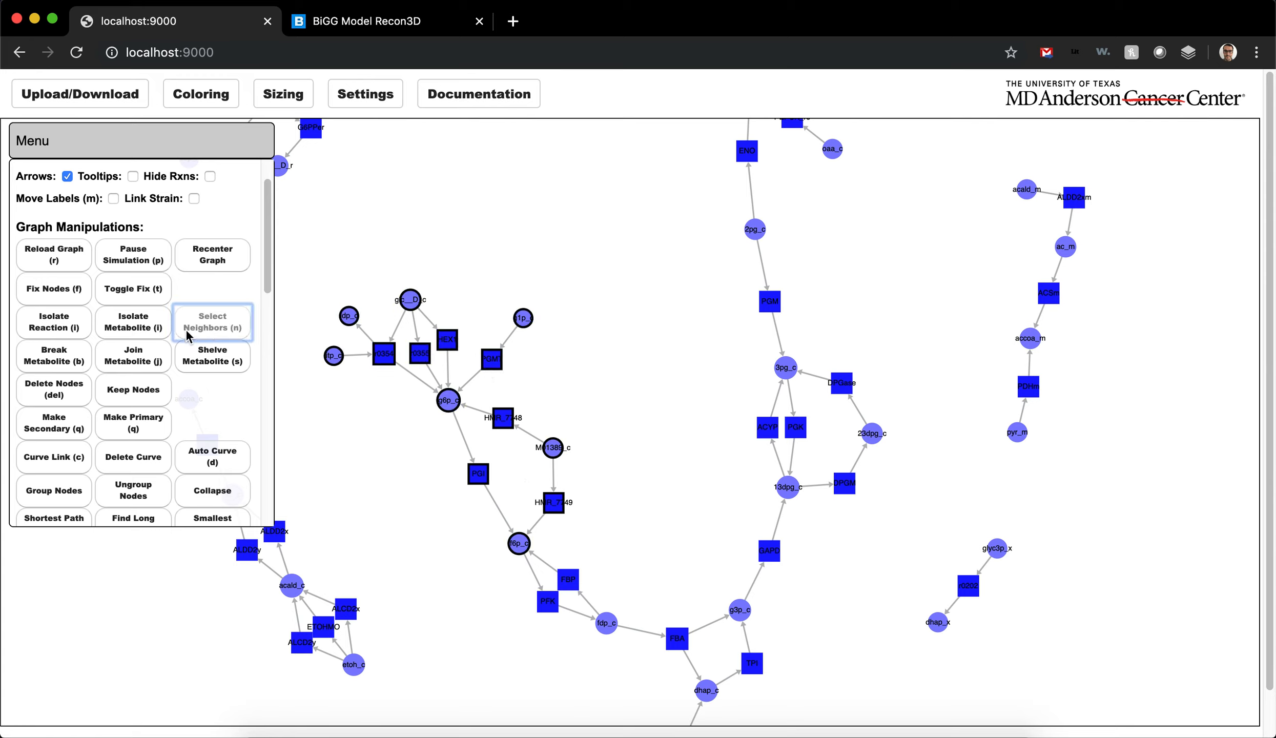
Step: Keep only the selected reactions and metabolites in the graph and reload the full graph
click(144, 387)
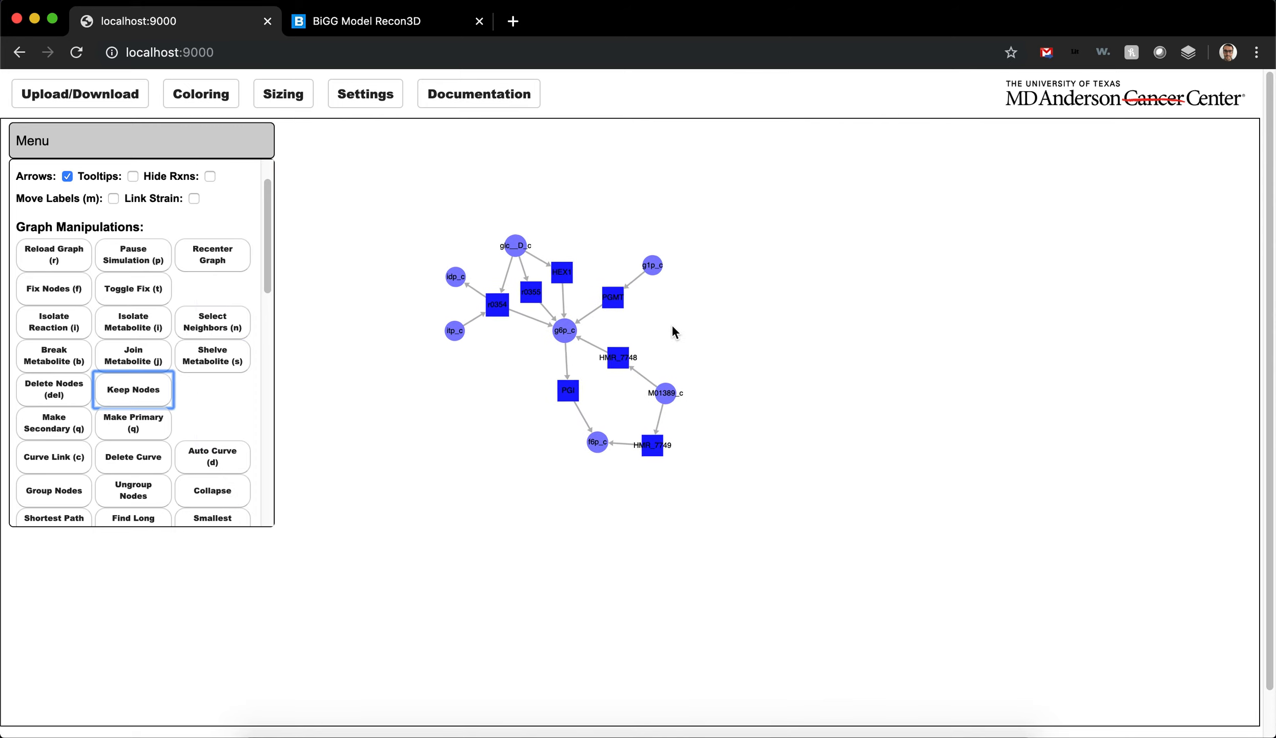
drag(682, 309, 727, 368)
scroll(706, 380, up, 2)
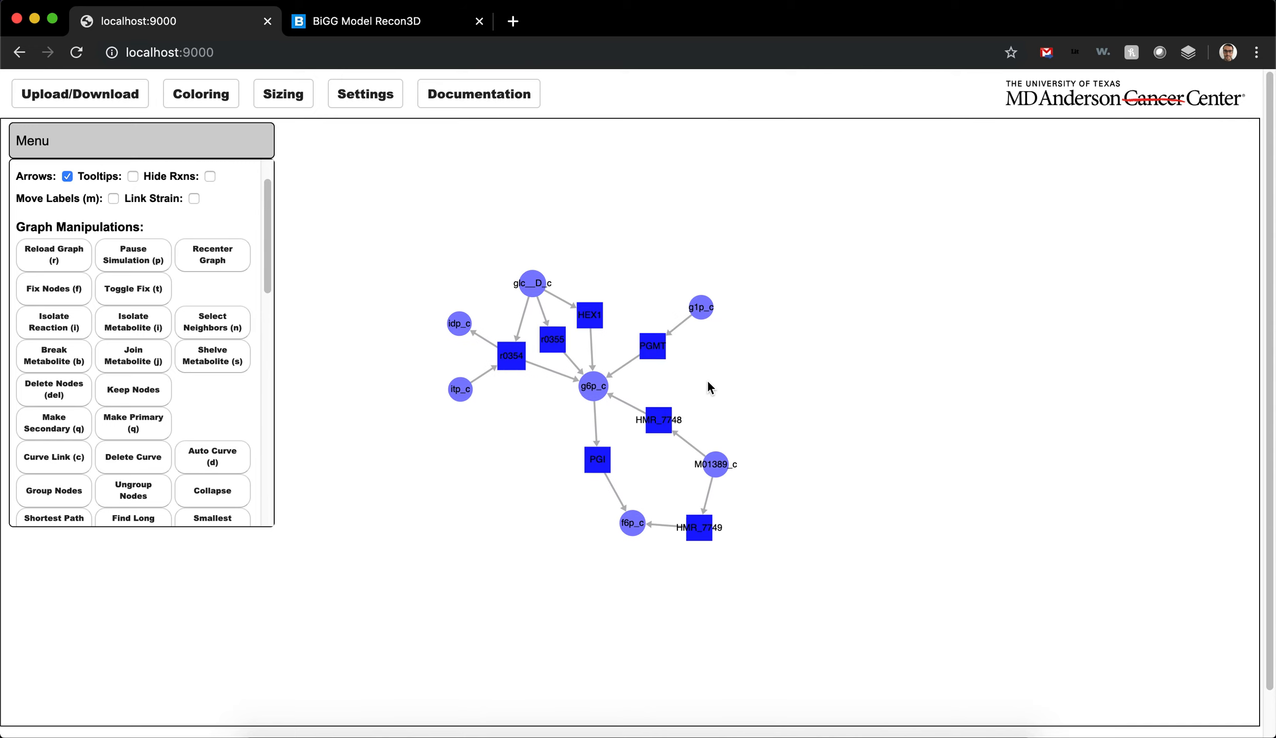
key(r)
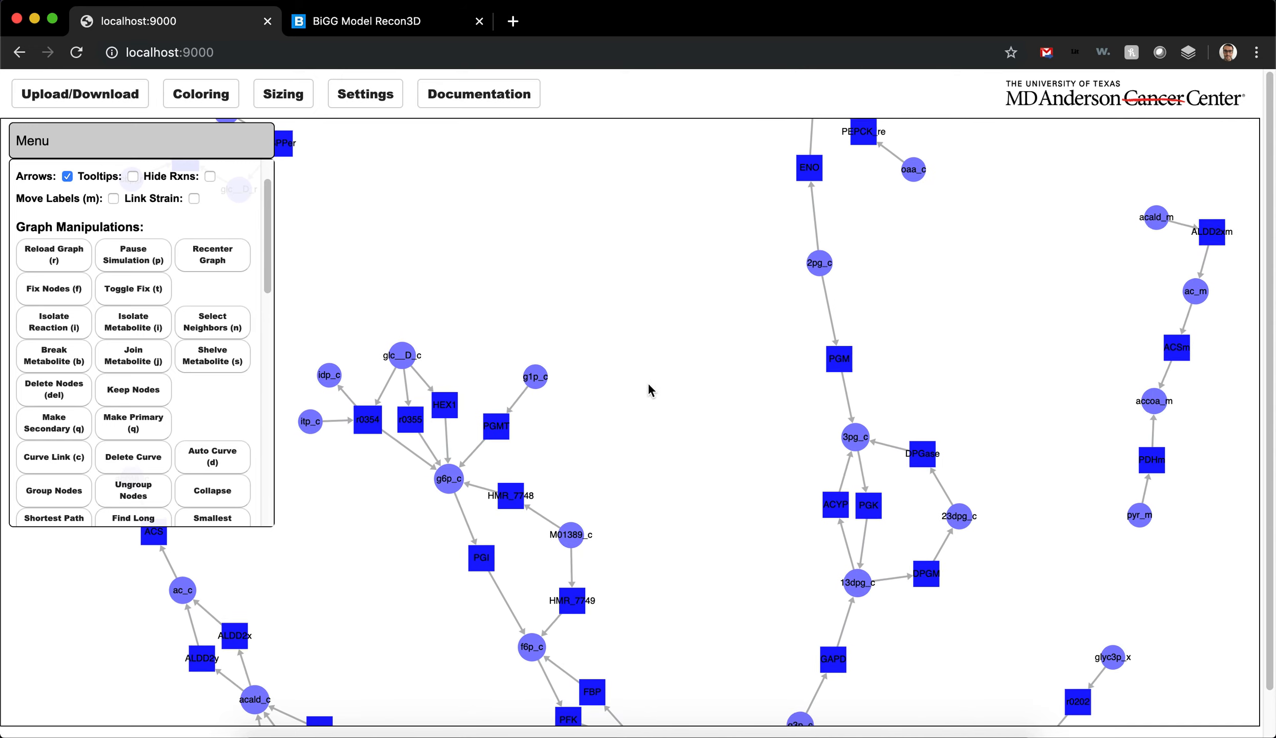
scroll(620, 442, down, 4)
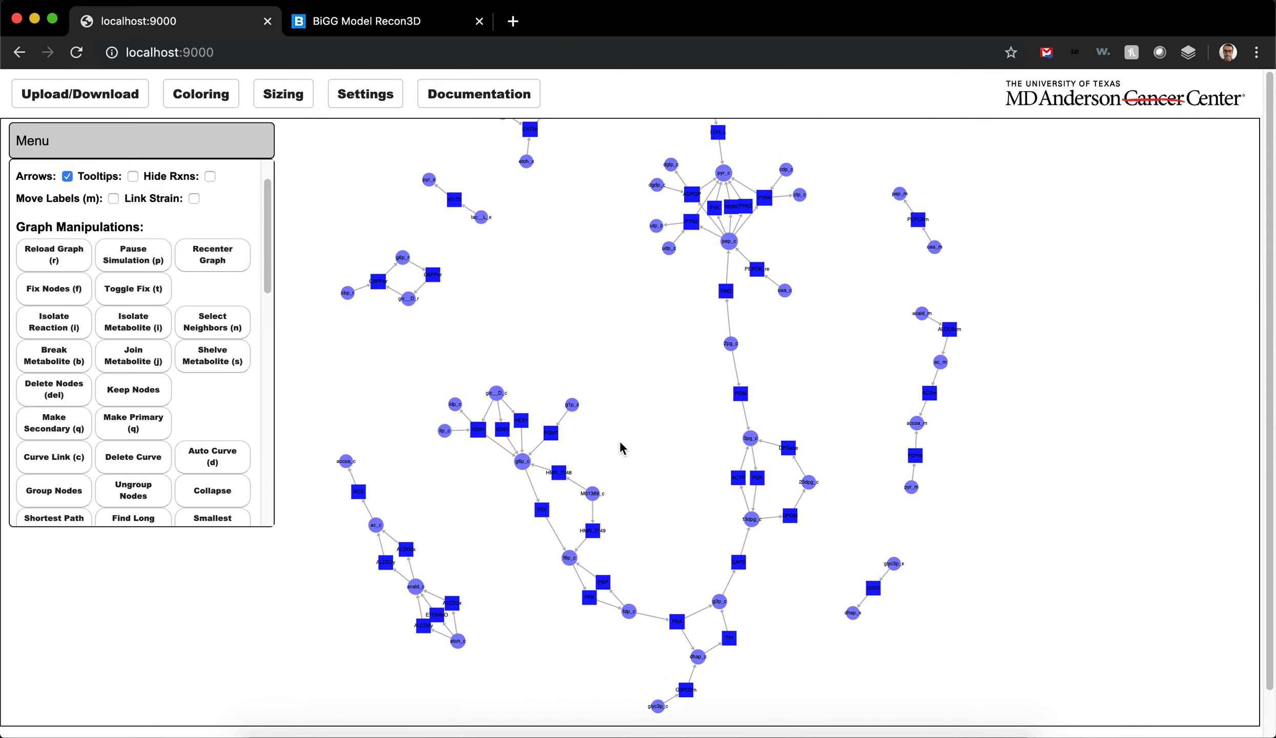